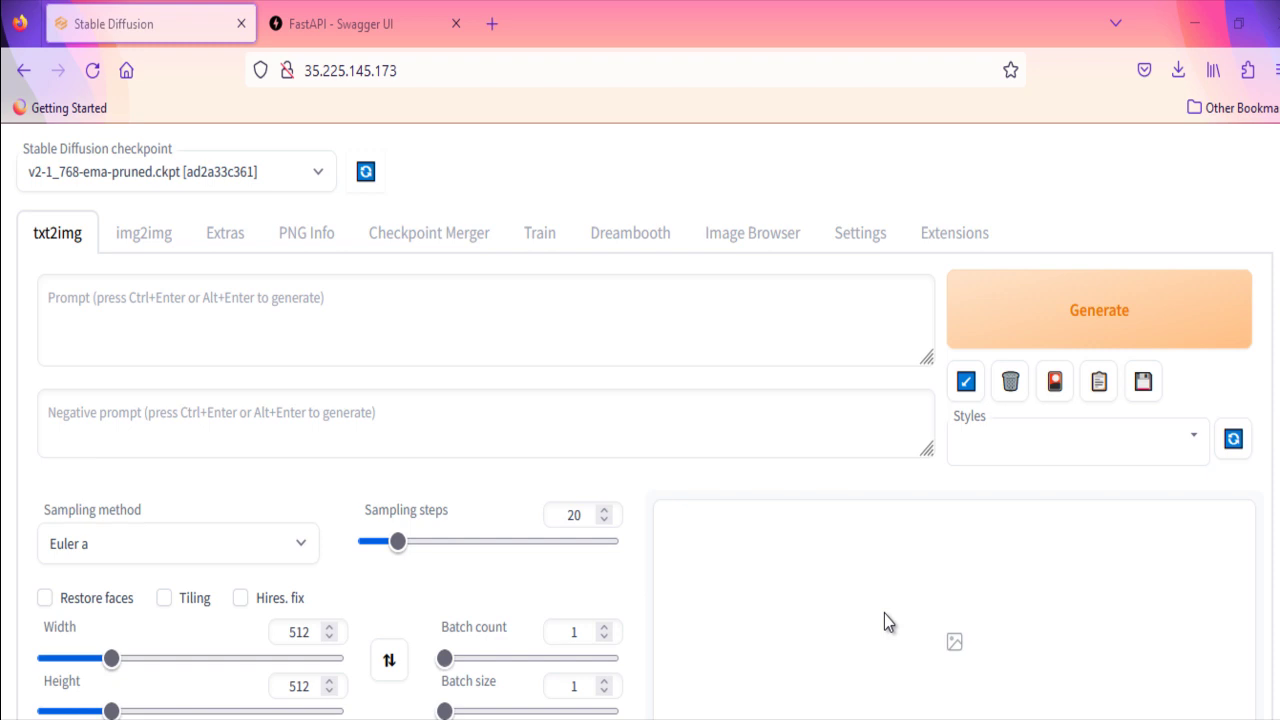
Switch from the Stable Diffusion txt2img page to the 'FastAPI - Swagger UI' /docs tab
{"action": "left_click", "coordinate": [348, 44]}
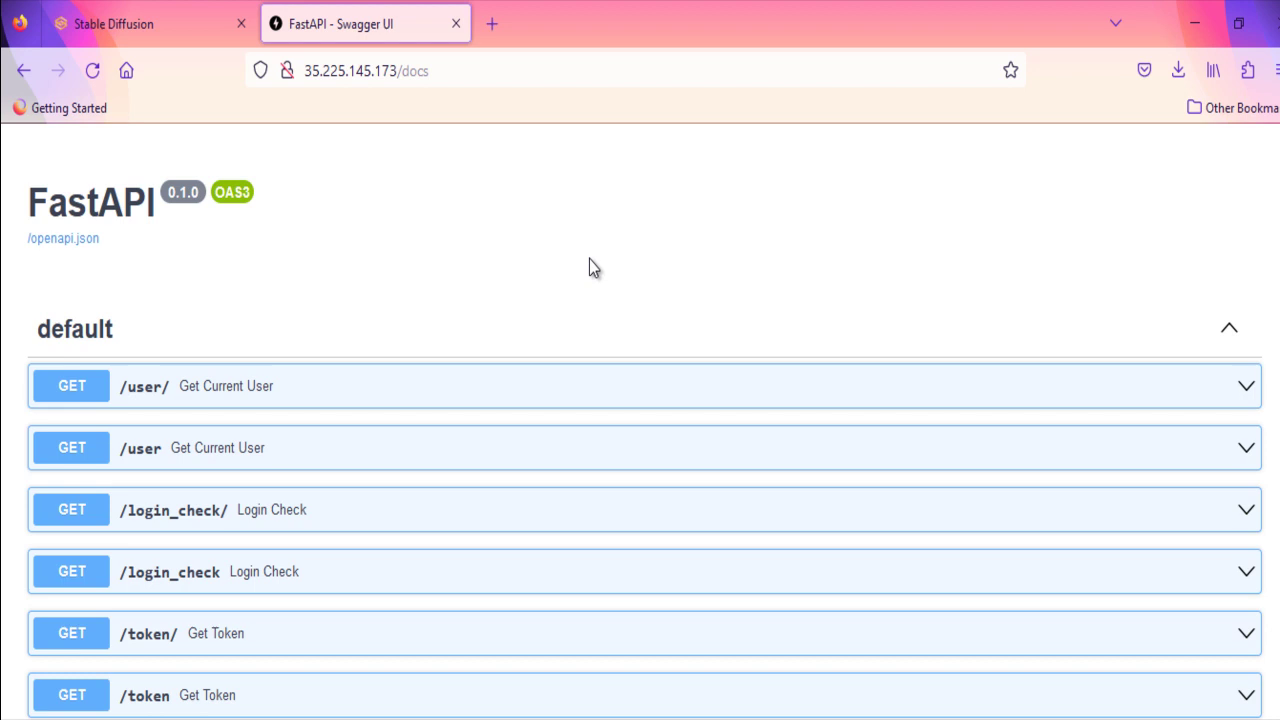
{"action": "left_click", "coordinate": [108, 28]}
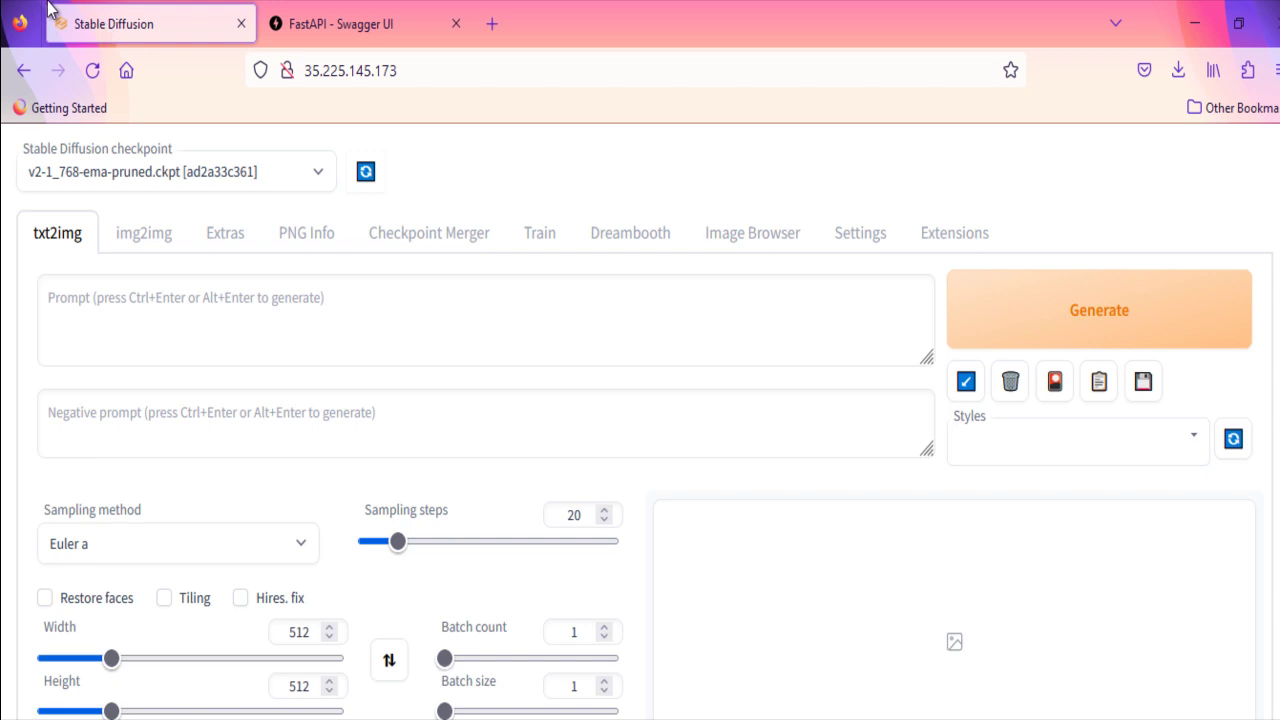
{"action": "left_click", "coordinate": [314, 24]}
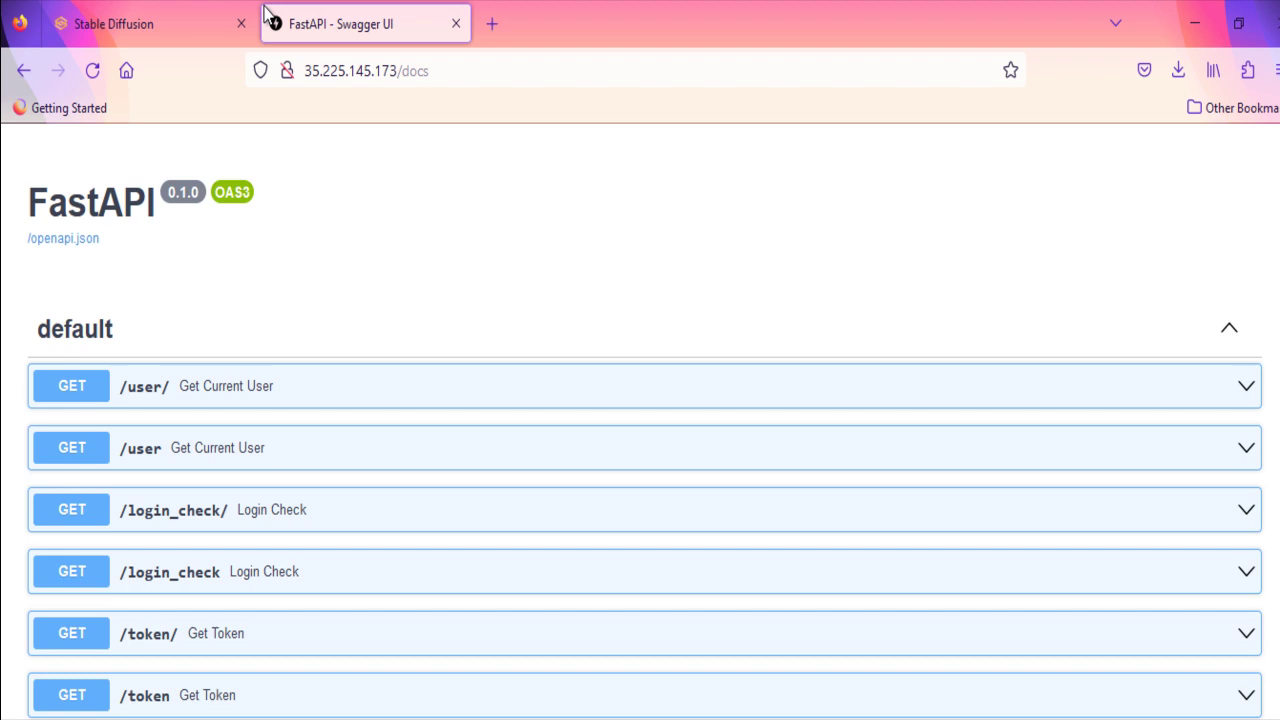
{"action": "left_click", "coordinate": [140, 23]}
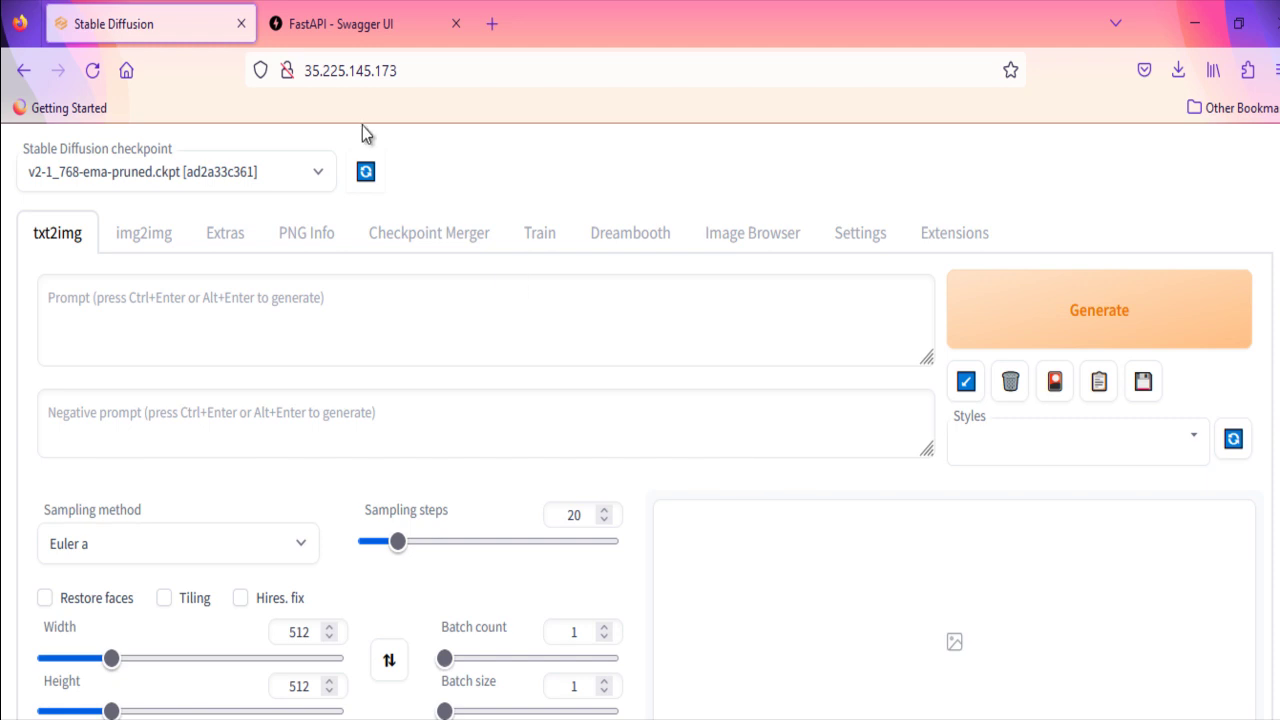
{"action": "left_click", "coordinate": [398, 35]}
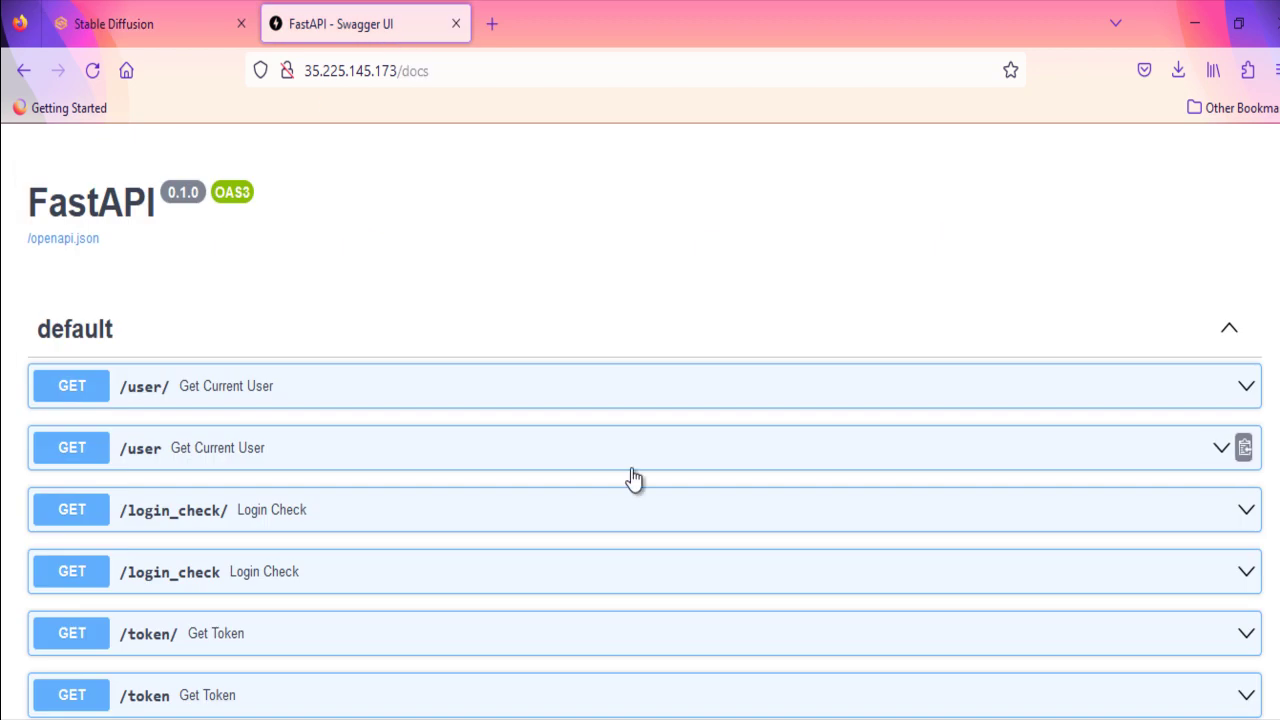
{"action": "scroll", "coordinate": [631, 475], "scroll_direction": "down", "scroll_amount": 3}
{"action": "scroll", "coordinate": [633, 479], "scroll_direction": "down", "scroll_amount": 1}
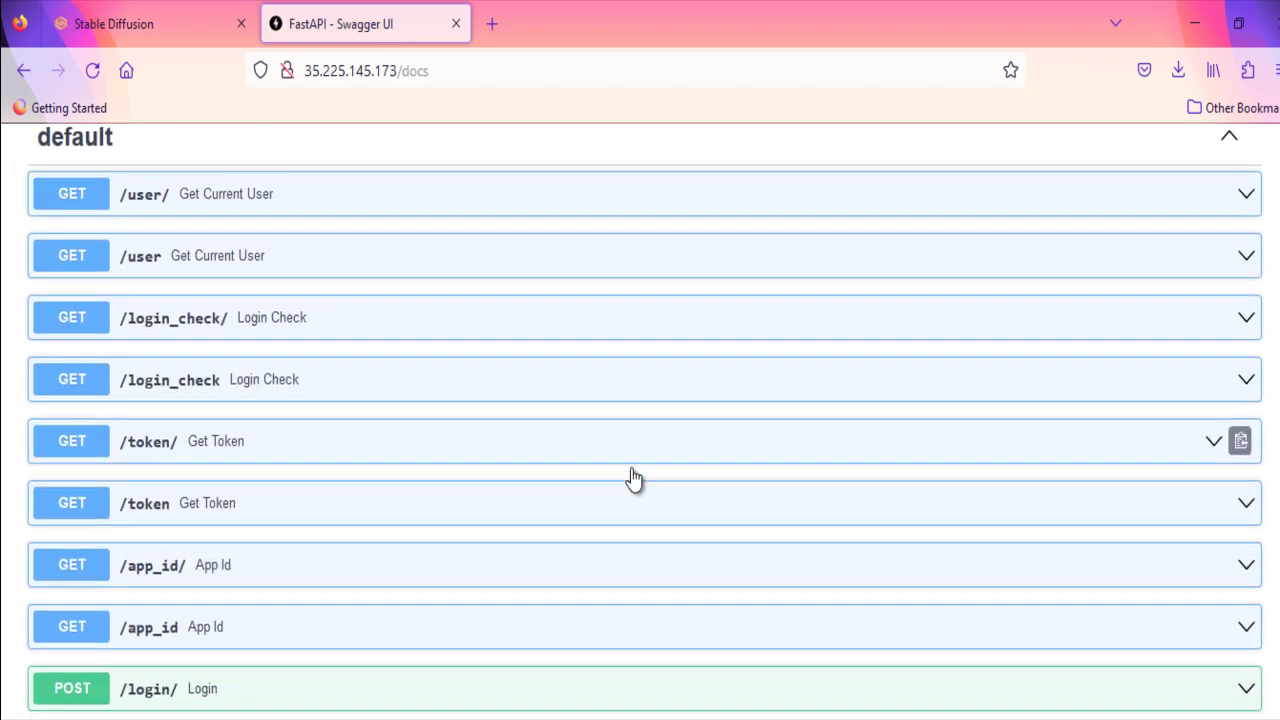
{"action": "scroll", "coordinate": [633, 479], "scroll_direction": "up", "scroll_amount": 1}
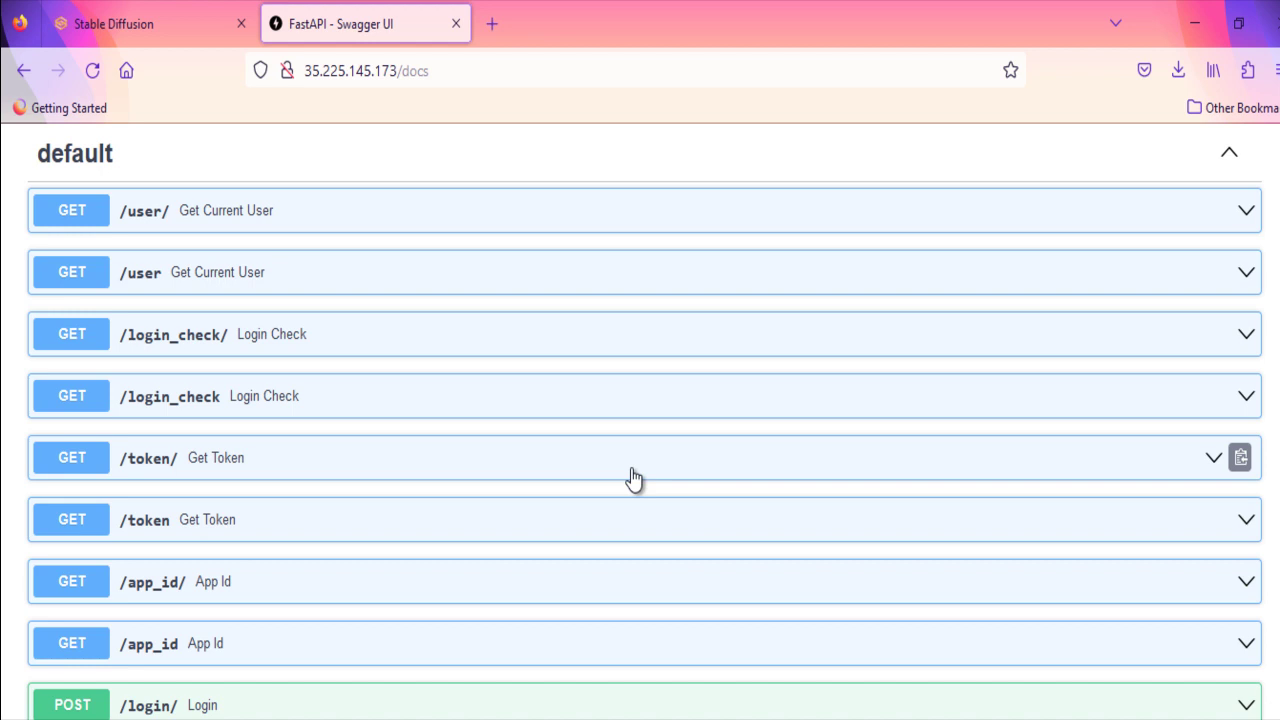
{"action": "scroll", "coordinate": [633, 479], "scroll_direction": "up", "scroll_amount": 3}
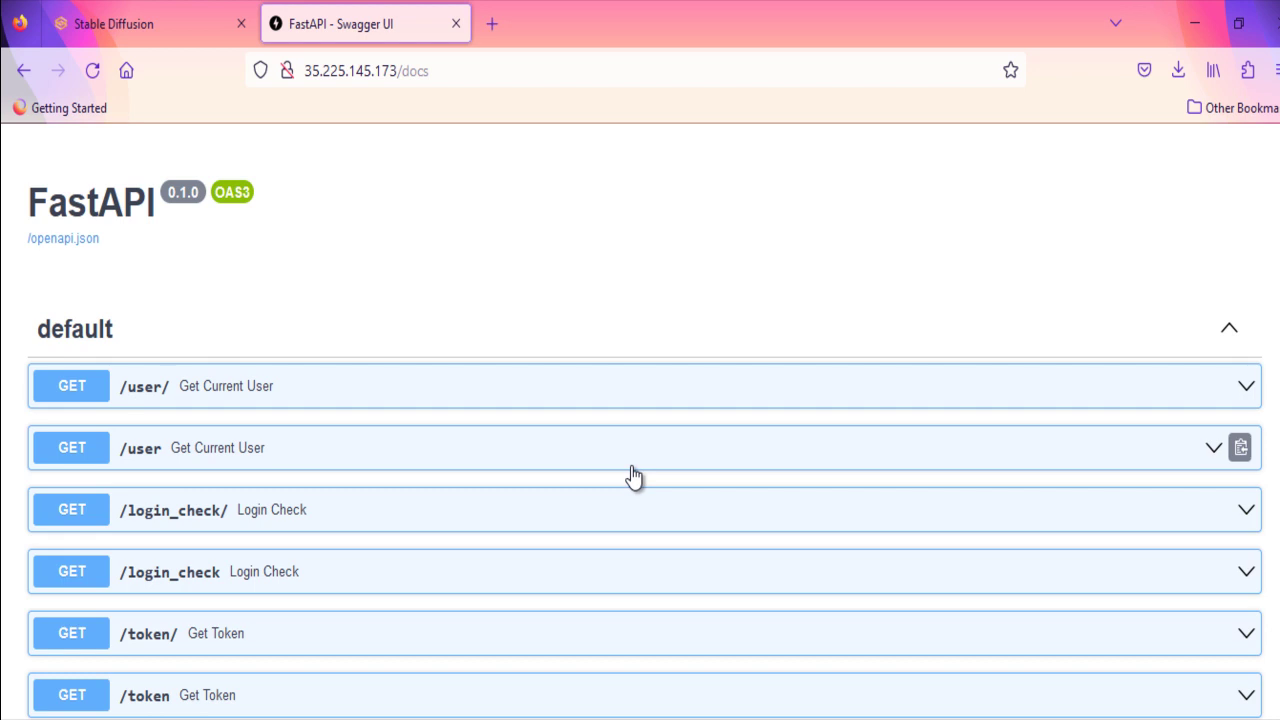
Scroll past the sdapi, controlnet and dreambooth routes, then back up to the sdapi/v1 options section
{"action": "scroll", "coordinate": [631, 467], "scroll_direction": "down", "scroll_amount": 5}
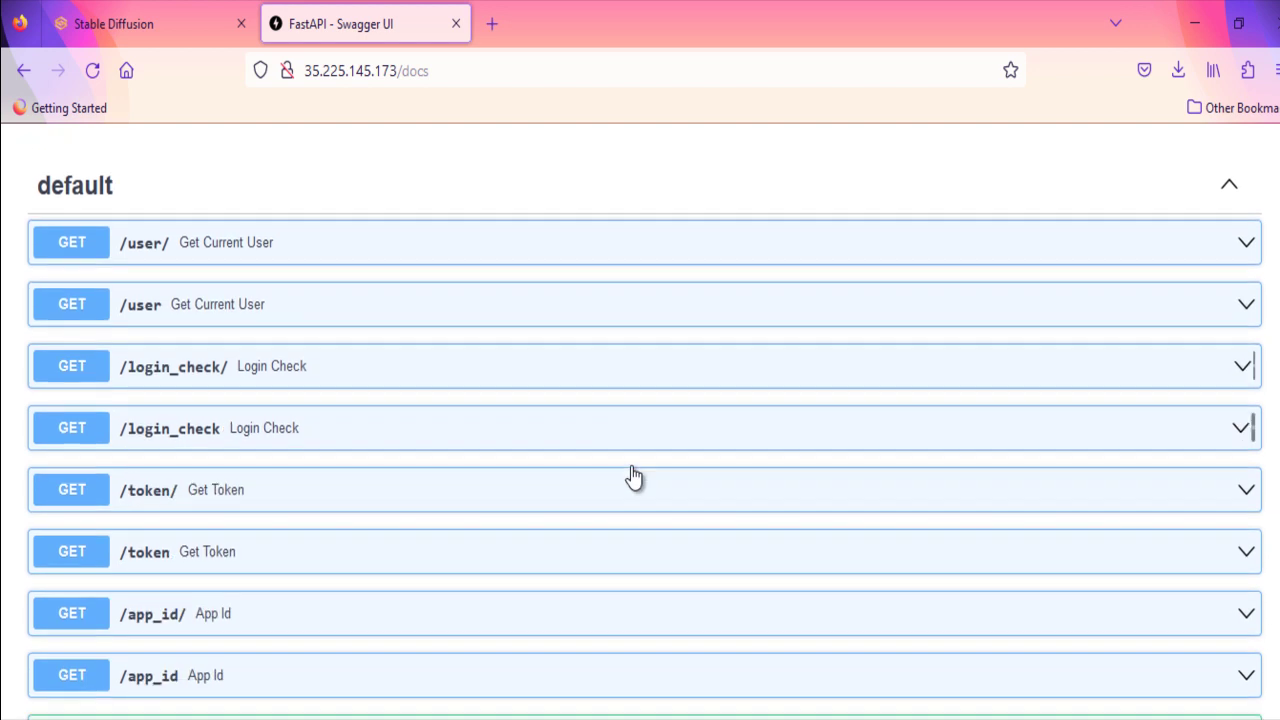
{"action": "scroll", "coordinate": [631, 467], "scroll_direction": "down", "scroll_amount": 7}
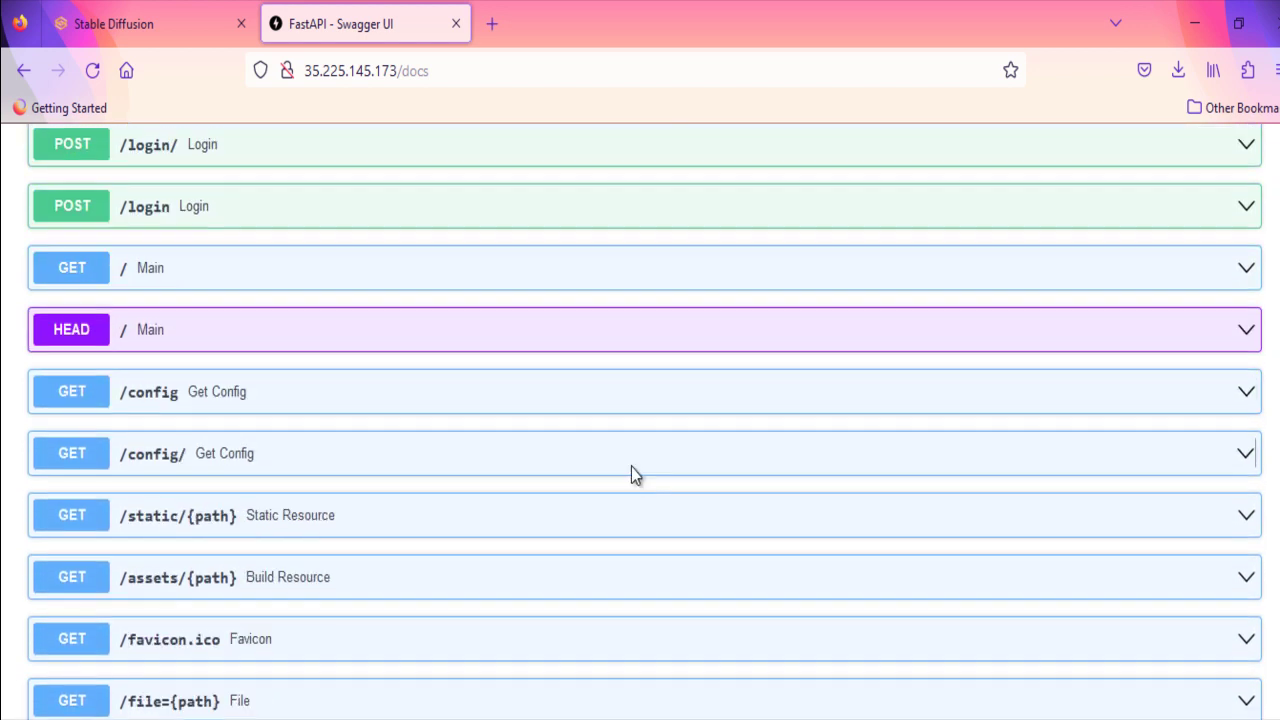
{"action": "scroll", "coordinate": [631, 467], "scroll_direction": "down", "scroll_amount": 9}
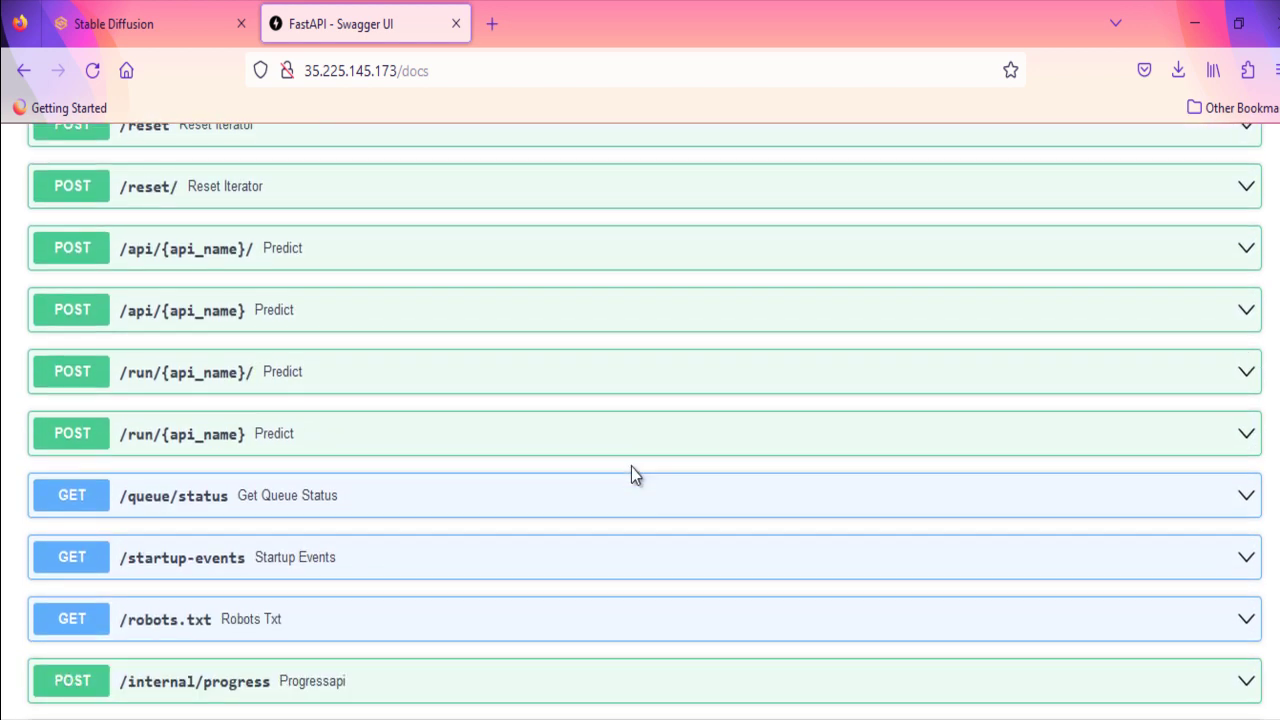
{"action": "scroll", "coordinate": [631, 467], "scroll_direction": "down", "scroll_amount": 1}
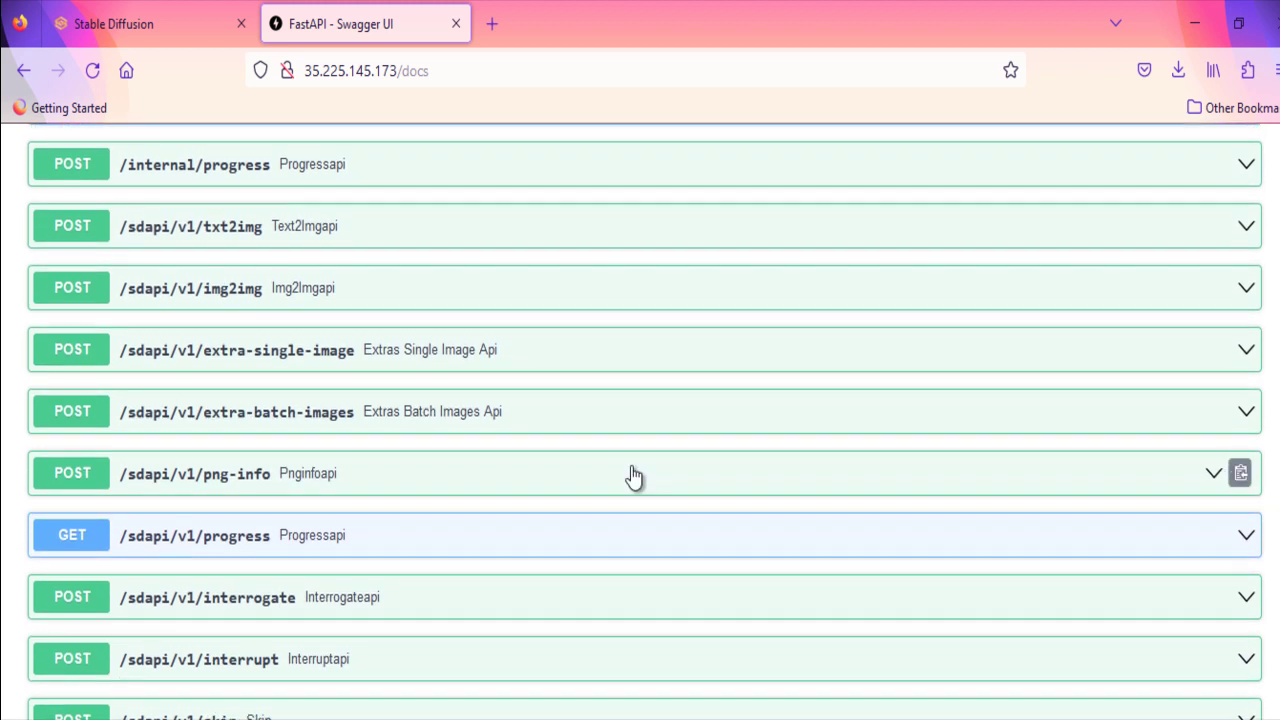
{"action": "scroll", "coordinate": [631, 477], "scroll_direction": "down", "scroll_amount": 3}
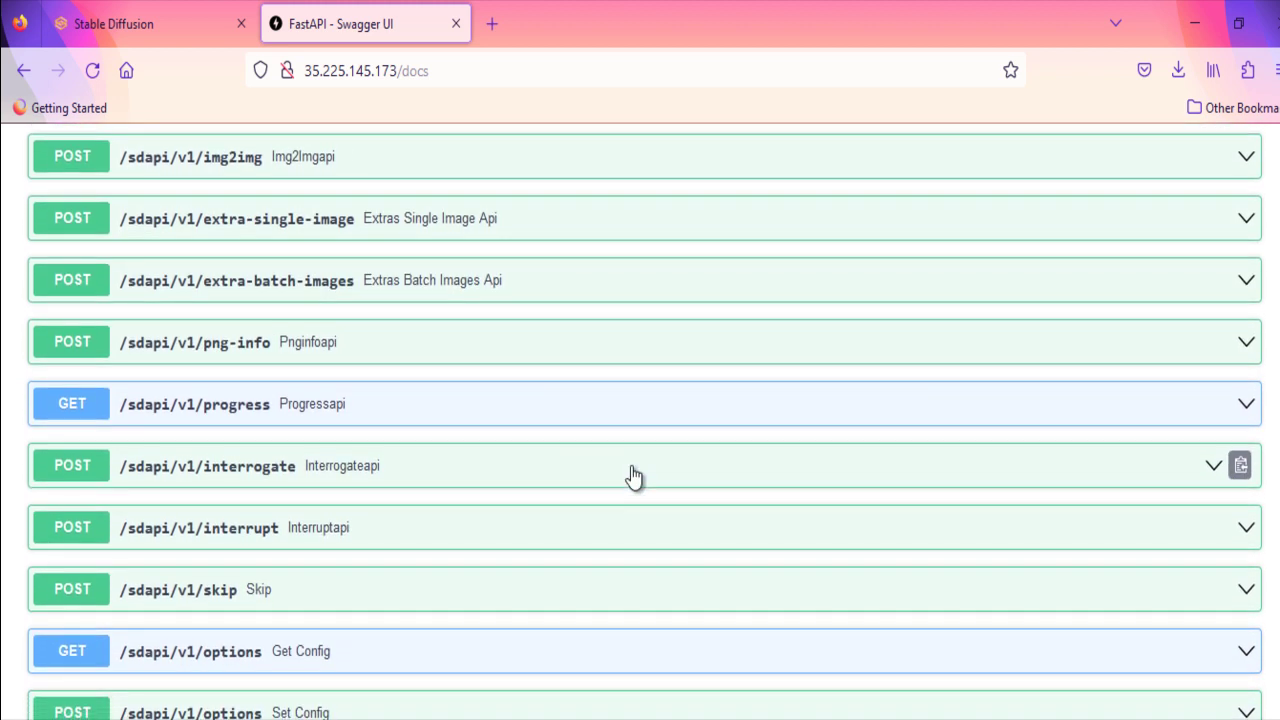
{"action": "scroll", "coordinate": [631, 477], "scroll_direction": "down", "scroll_amount": 10}
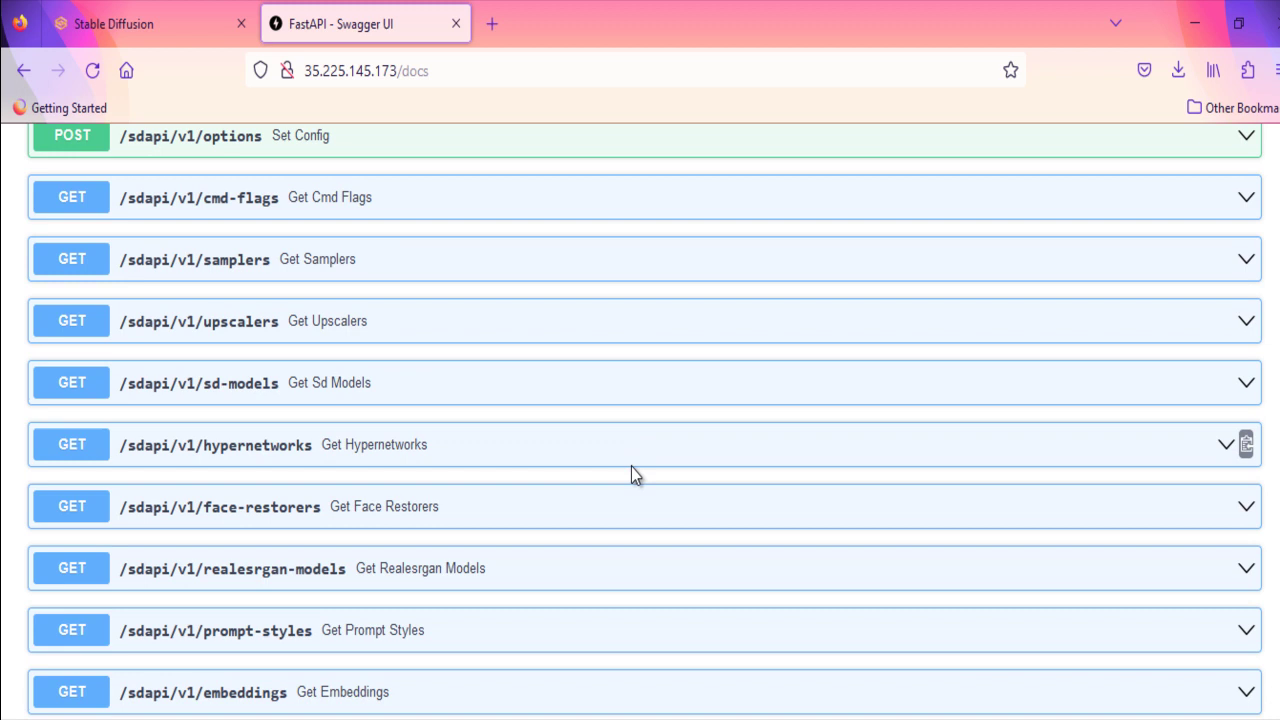
{"action": "scroll", "coordinate": [631, 475], "scroll_direction": "down", "scroll_amount": 10}
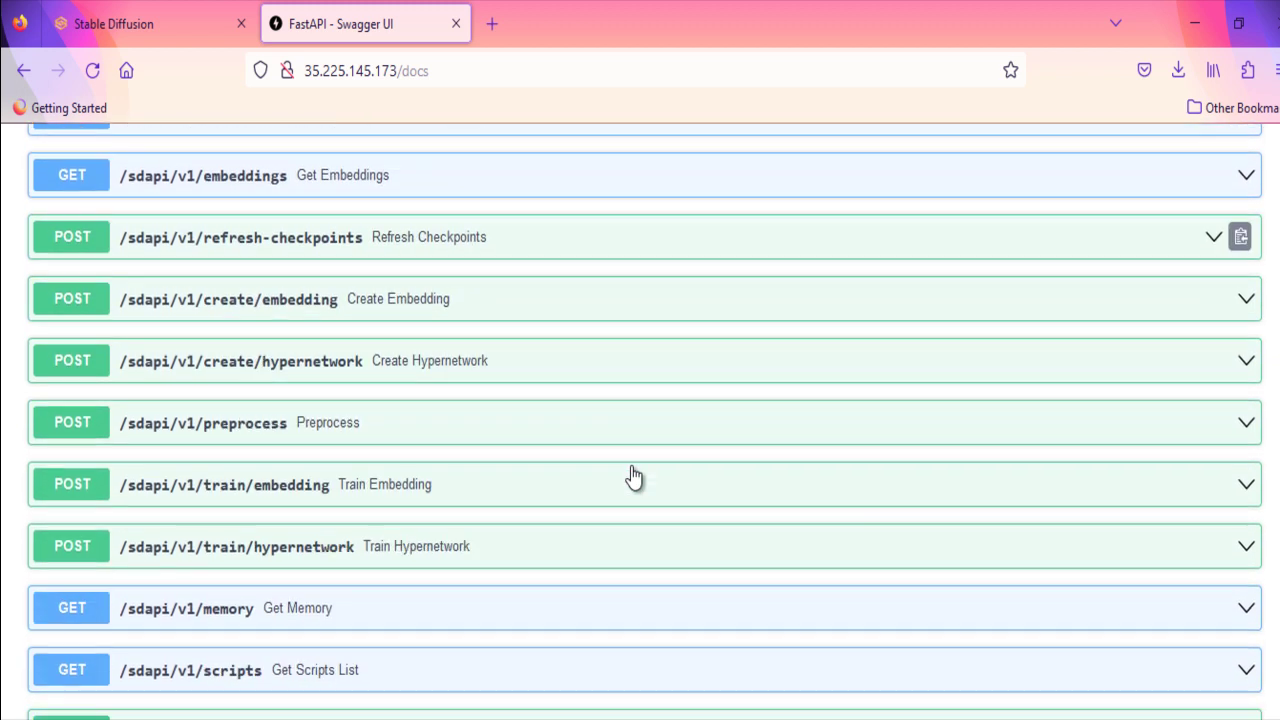
{"action": "scroll", "coordinate": [633, 478], "scroll_direction": "down", "scroll_amount": 9}
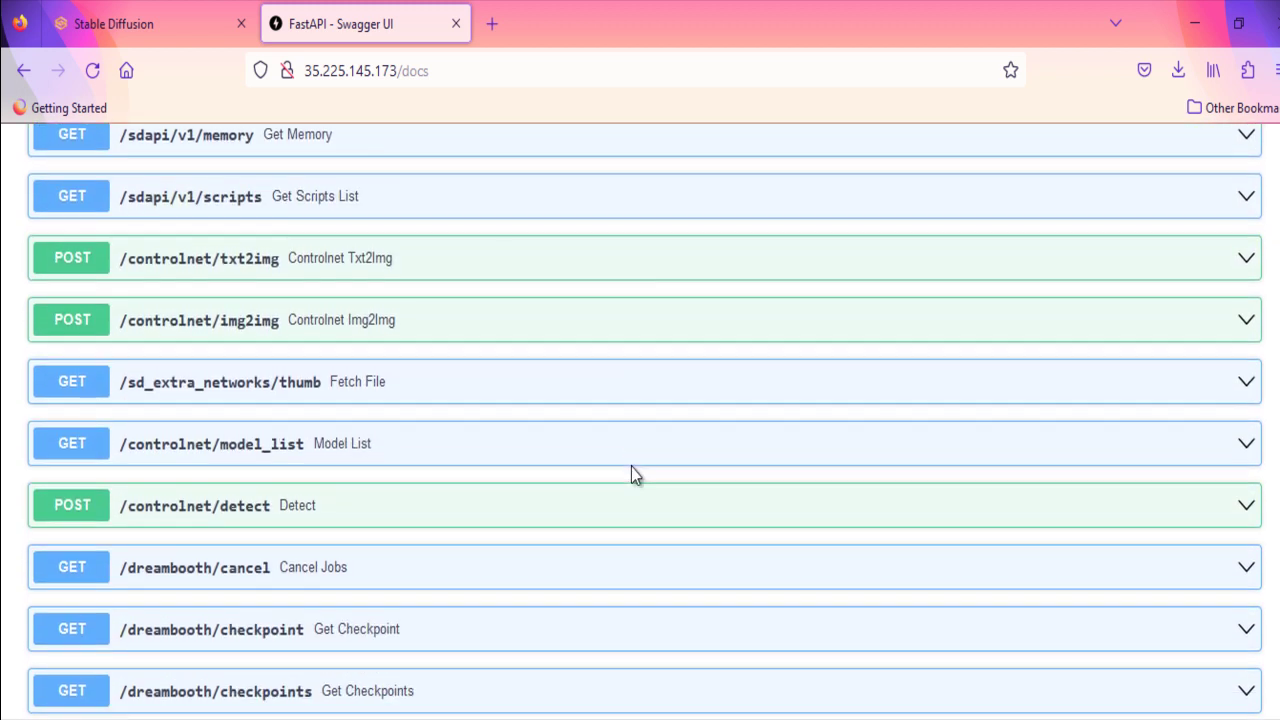
{"action": "scroll", "coordinate": [631, 475], "scroll_direction": "down", "scroll_amount": 8}
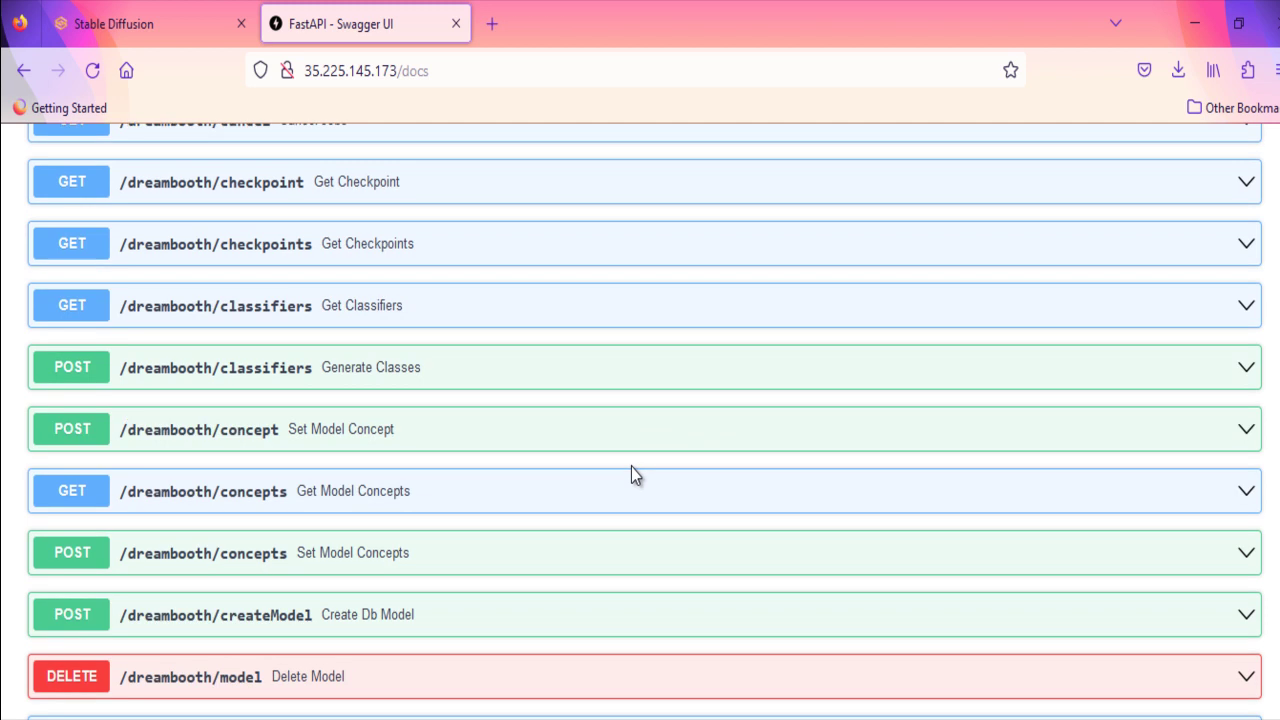
{"action": "scroll", "coordinate": [631, 467], "scroll_direction": "down", "scroll_amount": 6}
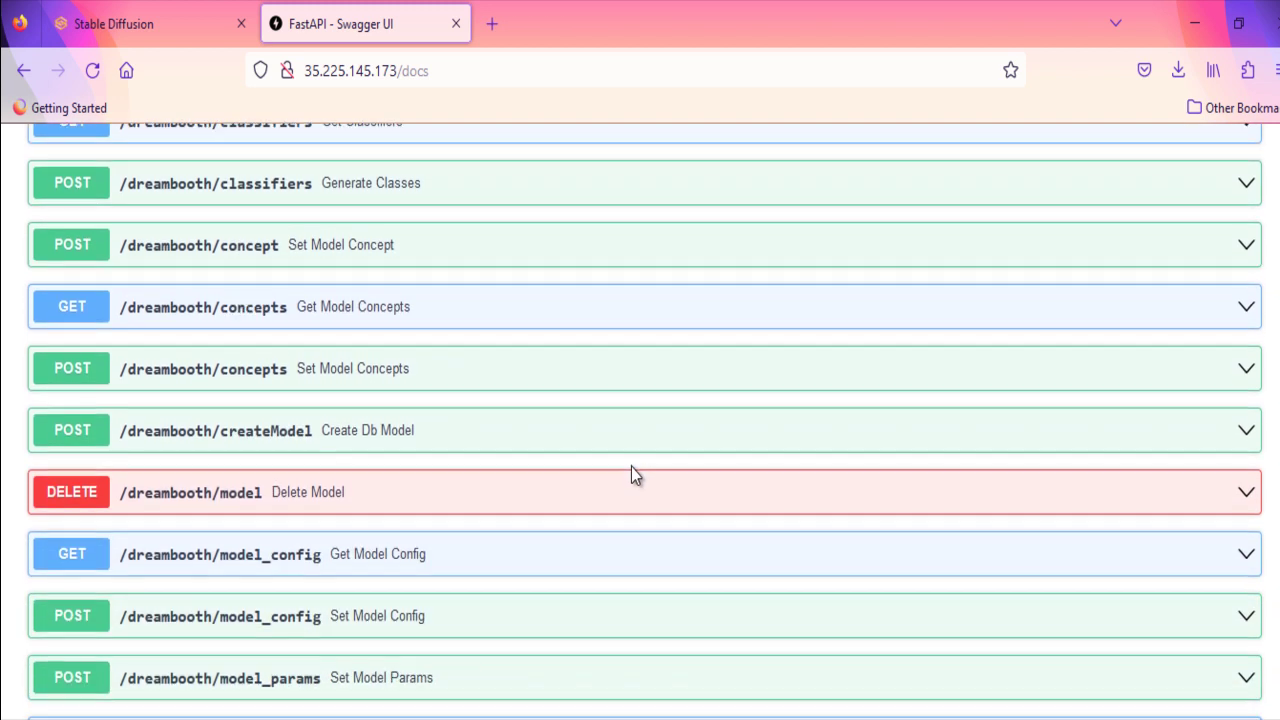
{"action": "scroll", "coordinate": [631, 467], "scroll_direction": "down", "scroll_amount": 4}
{"action": "scroll", "coordinate": [631, 467], "scroll_direction": "up", "scroll_amount": 13}
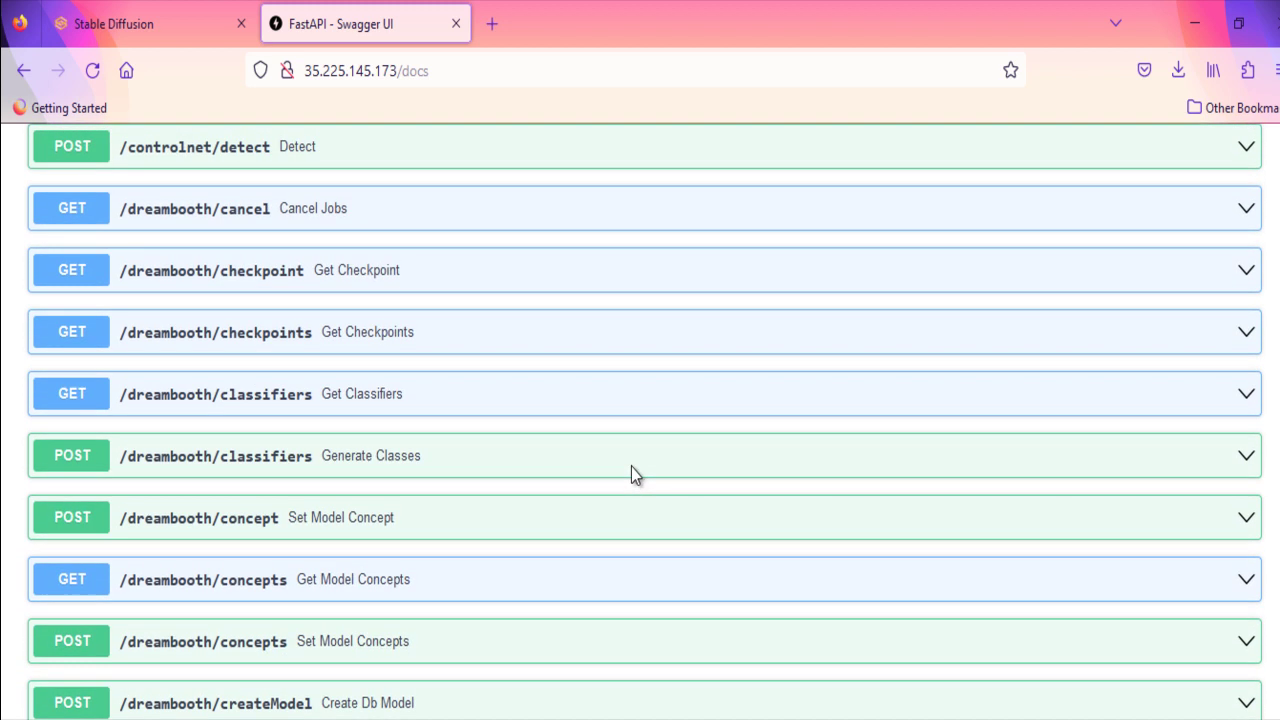
{"action": "scroll", "coordinate": [631, 475], "scroll_direction": "up", "scroll_amount": 5}
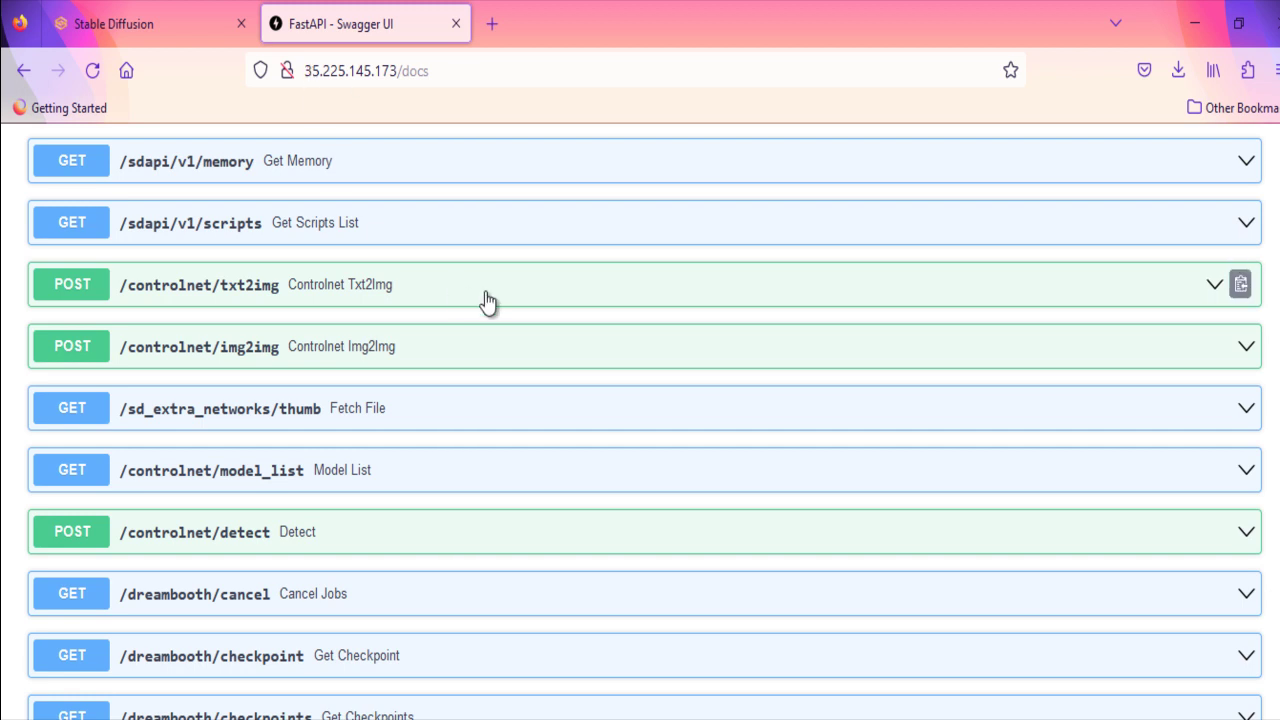
{"action": "scroll", "coordinate": [487, 302], "scroll_direction": "up", "scroll_amount": 4}
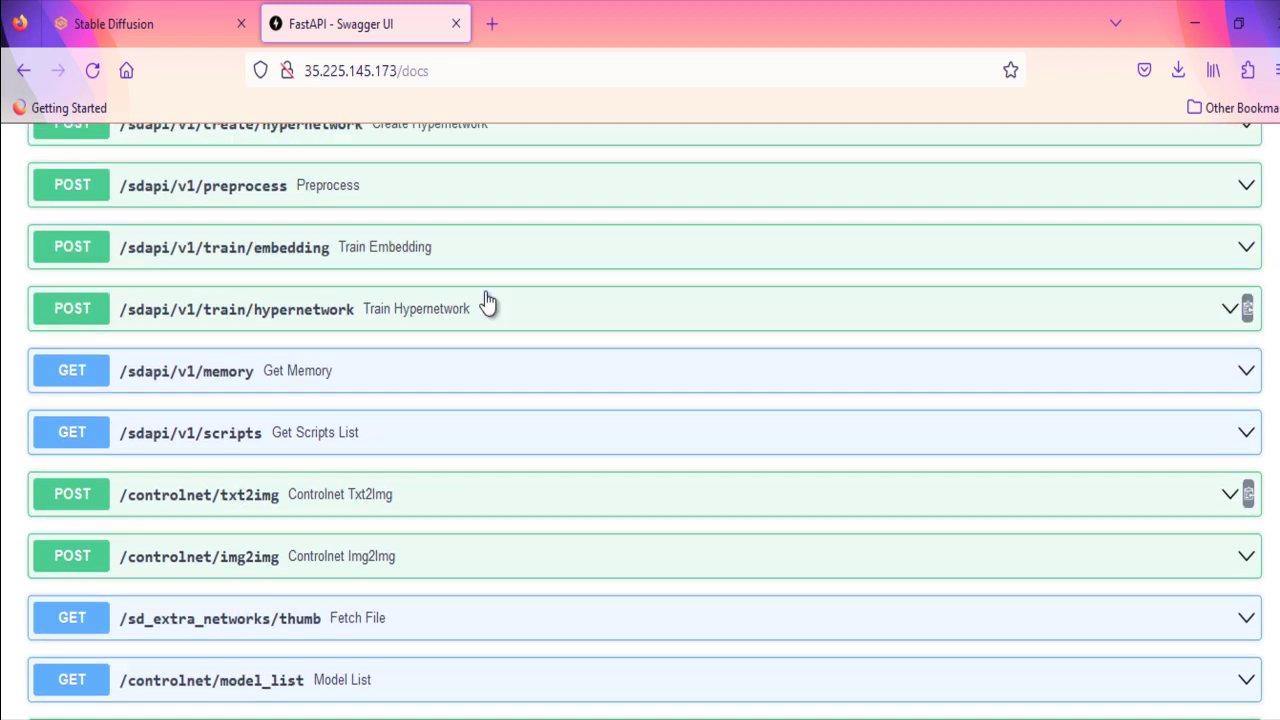
{"action": "scroll", "coordinate": [487, 302], "scroll_direction": "up", "scroll_amount": 4}
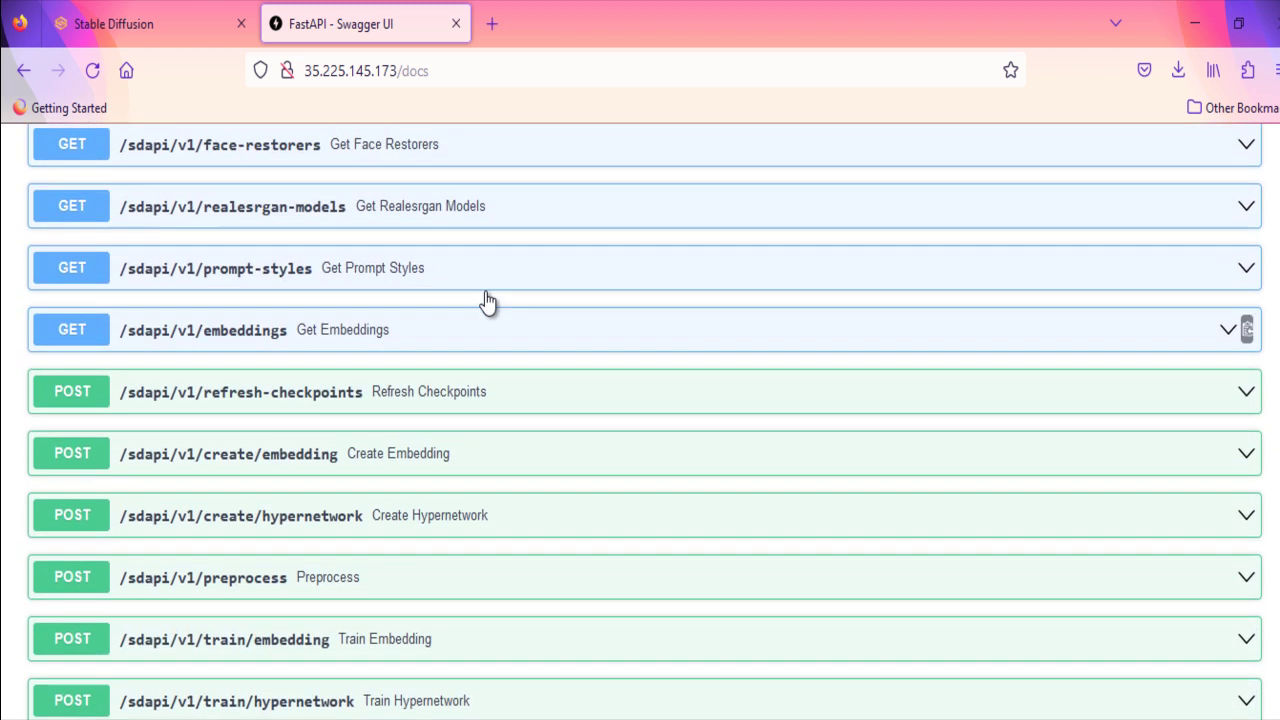
{"action": "scroll", "coordinate": [487, 302], "scroll_direction": "up", "scroll_amount": 2}
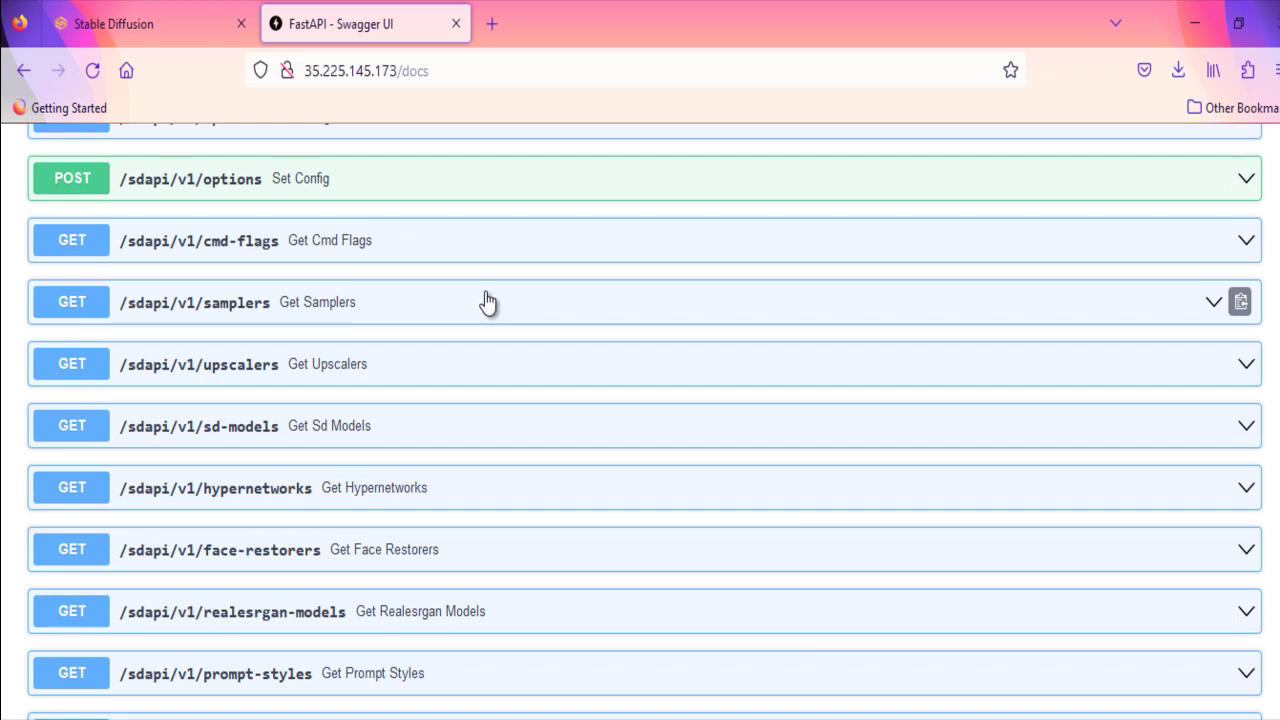
{"action": "scroll", "coordinate": [487, 302], "scroll_direction": "up", "scroll_amount": 1}
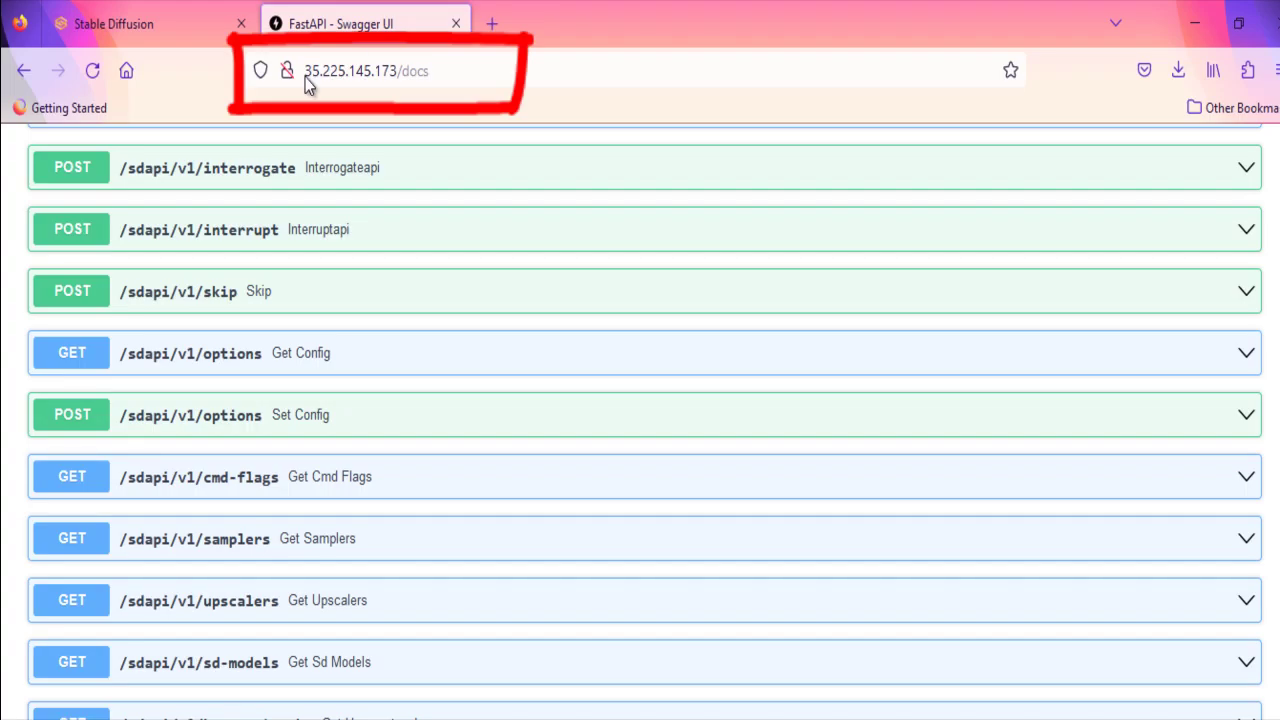
{"action": "left_click", "coordinate": [455, 70]}
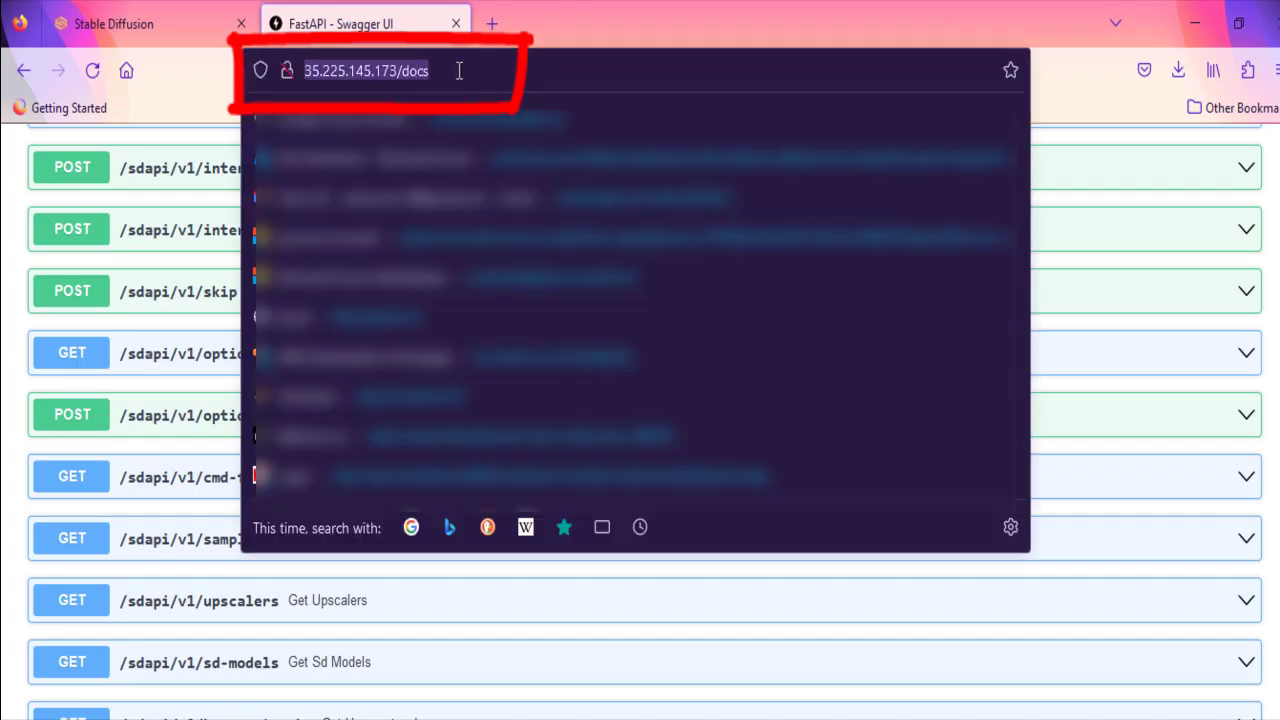
{"action": "left_click", "coordinate": [459, 70]}
{"action": "double_click", "coordinate": [459, 70]}
{"action": "left_click", "coordinate": [459, 70]}
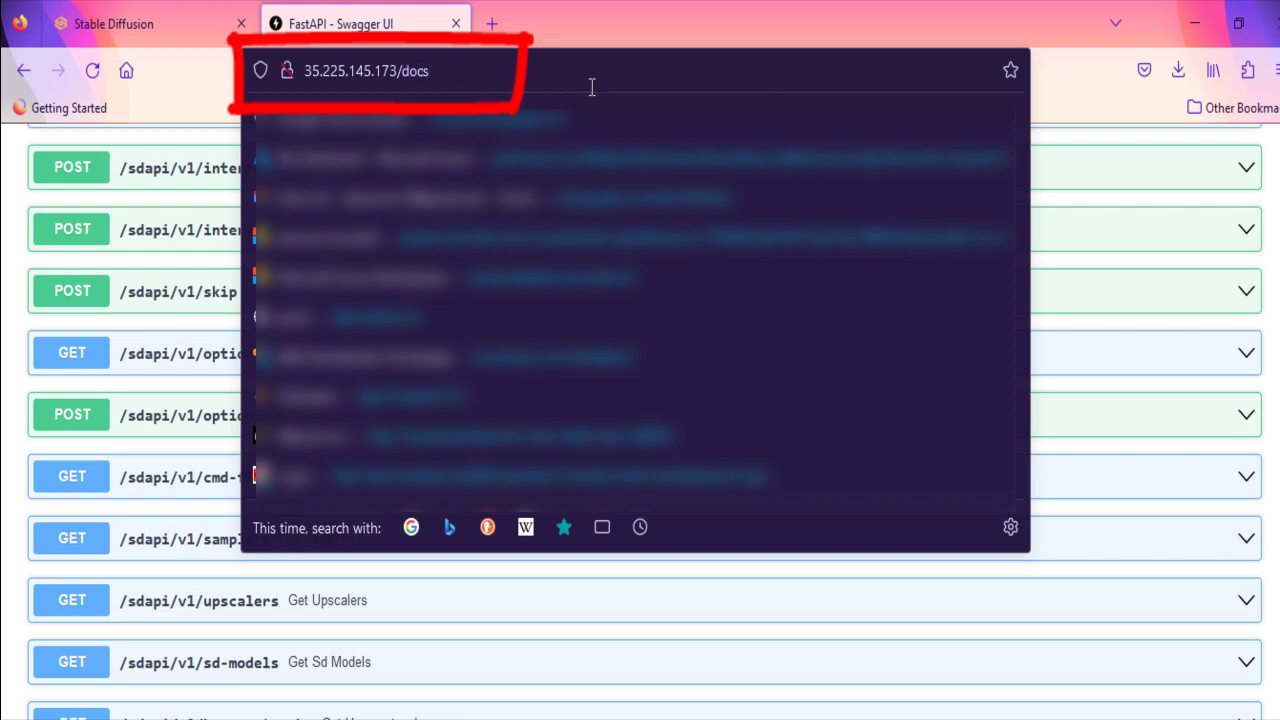
{"action": "left_click", "coordinate": [1068, 133]}
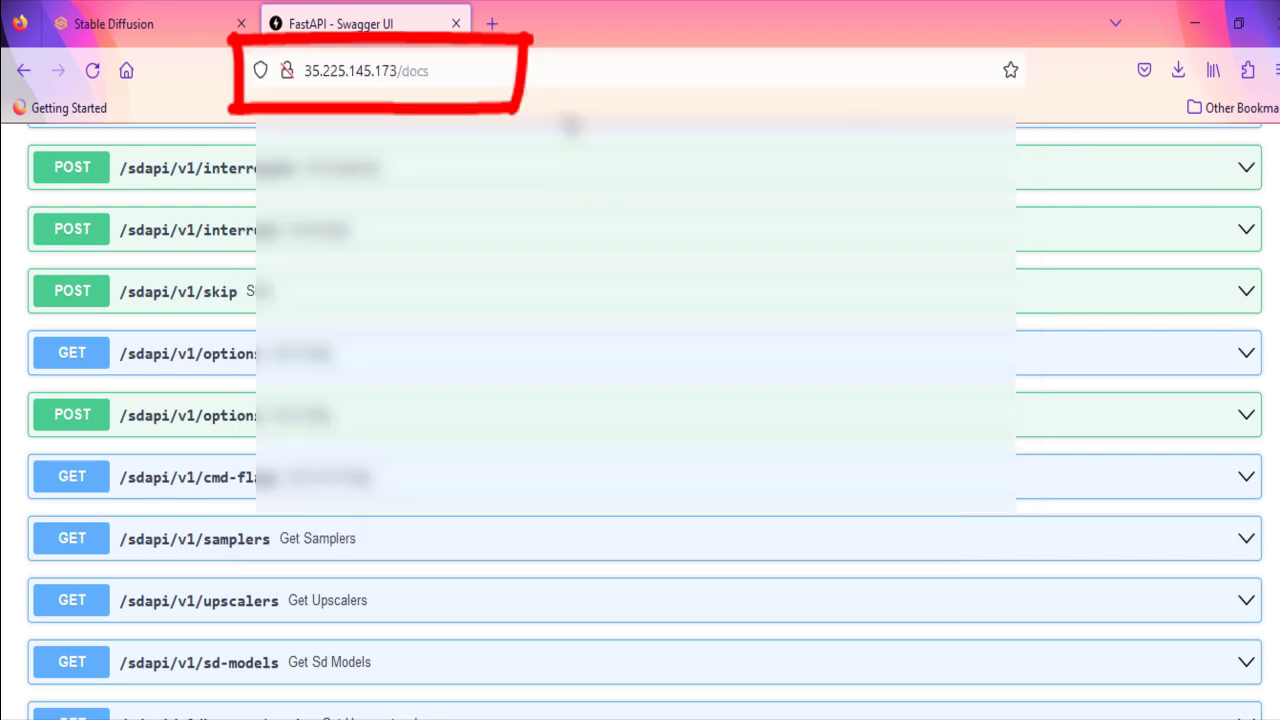
{"action": "double_click", "coordinate": [526, 78]}
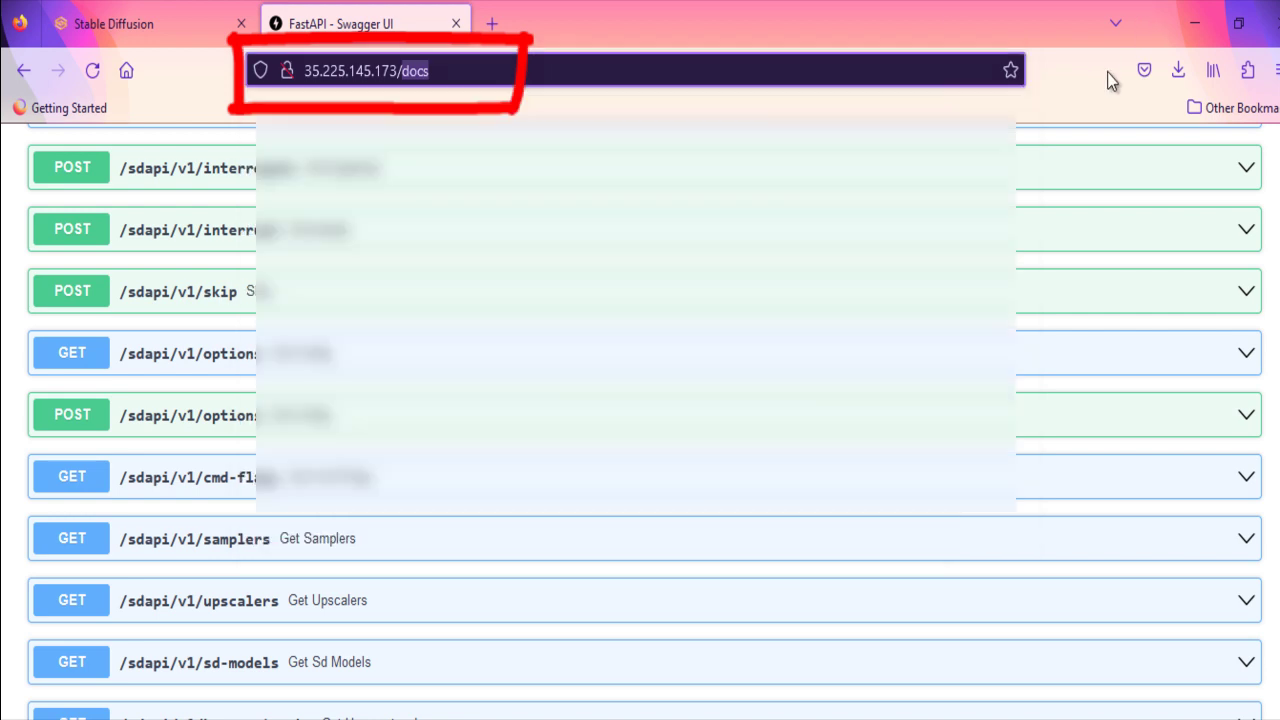
{"action": "left_click", "coordinate": [1107, 72]}
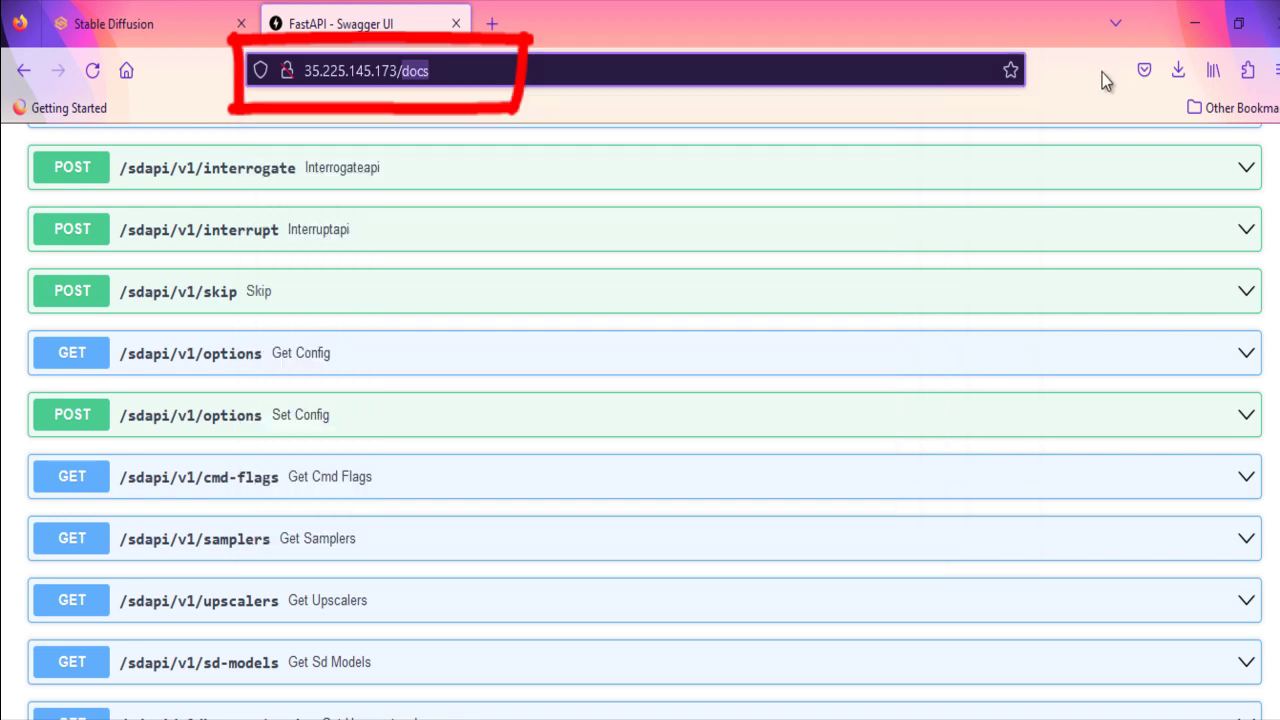
{"action": "scroll", "coordinate": [586, 174], "scroll_direction": "down", "scroll_amount": 15}
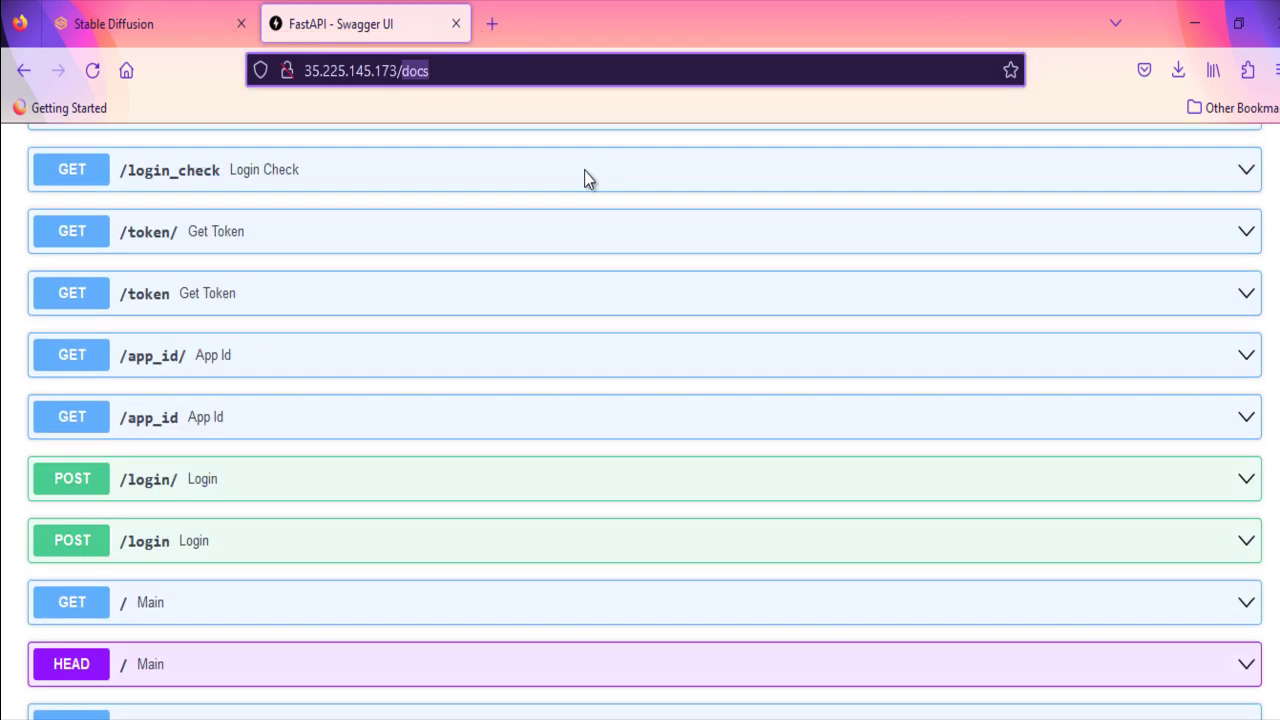
{"action": "scroll", "coordinate": [586, 177], "scroll_direction": "up", "scroll_amount": 15}
Scroll the endpoint list down until the POST /sdapi/v1/txt2img Text2Imgapi row is visible
{"action": "left_click", "coordinate": [457, 206]}
{"action": "scroll", "coordinate": [409, 471], "scroll_direction": "down", "scroll_amount": 1}
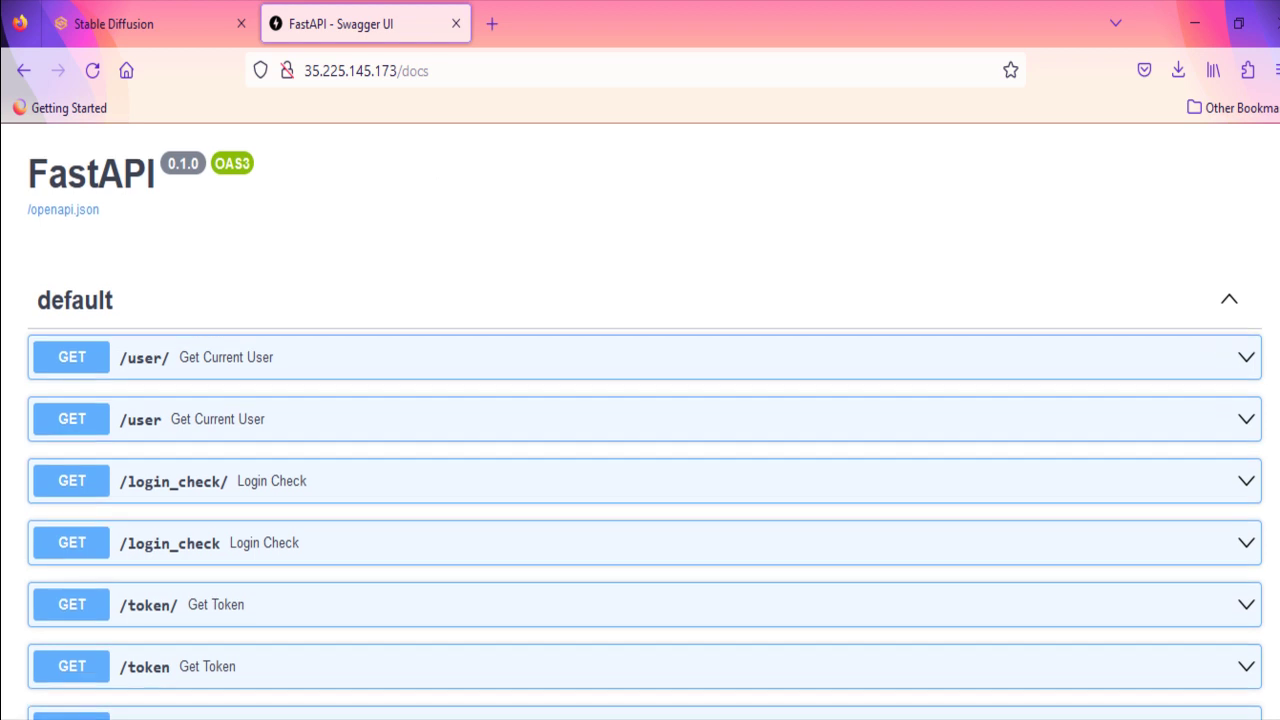
{"action": "scroll", "coordinate": [644, 420], "scroll_direction": "down", "scroll_amount": 10}
{"action": "scroll", "coordinate": [645, 420], "scroll_direction": "down", "scroll_amount": 5}
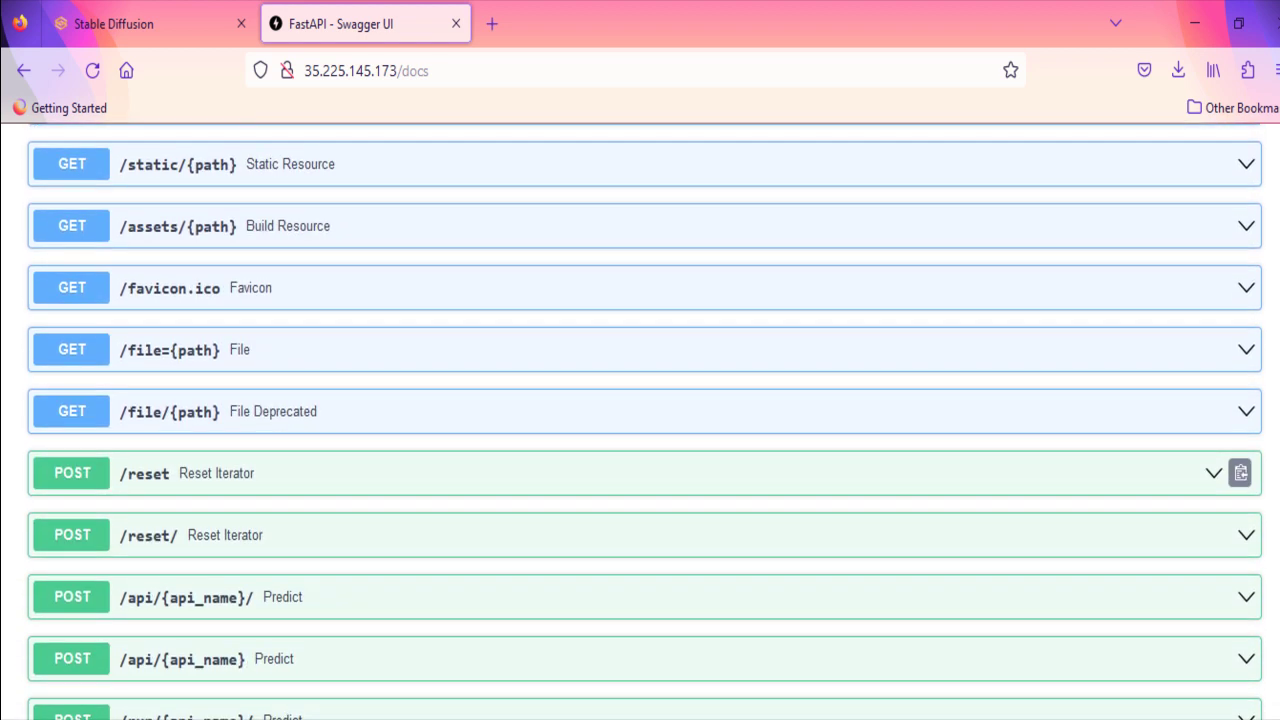
{"action": "scroll", "coordinate": [587, 180], "scroll_direction": "down", "scroll_amount": 10}
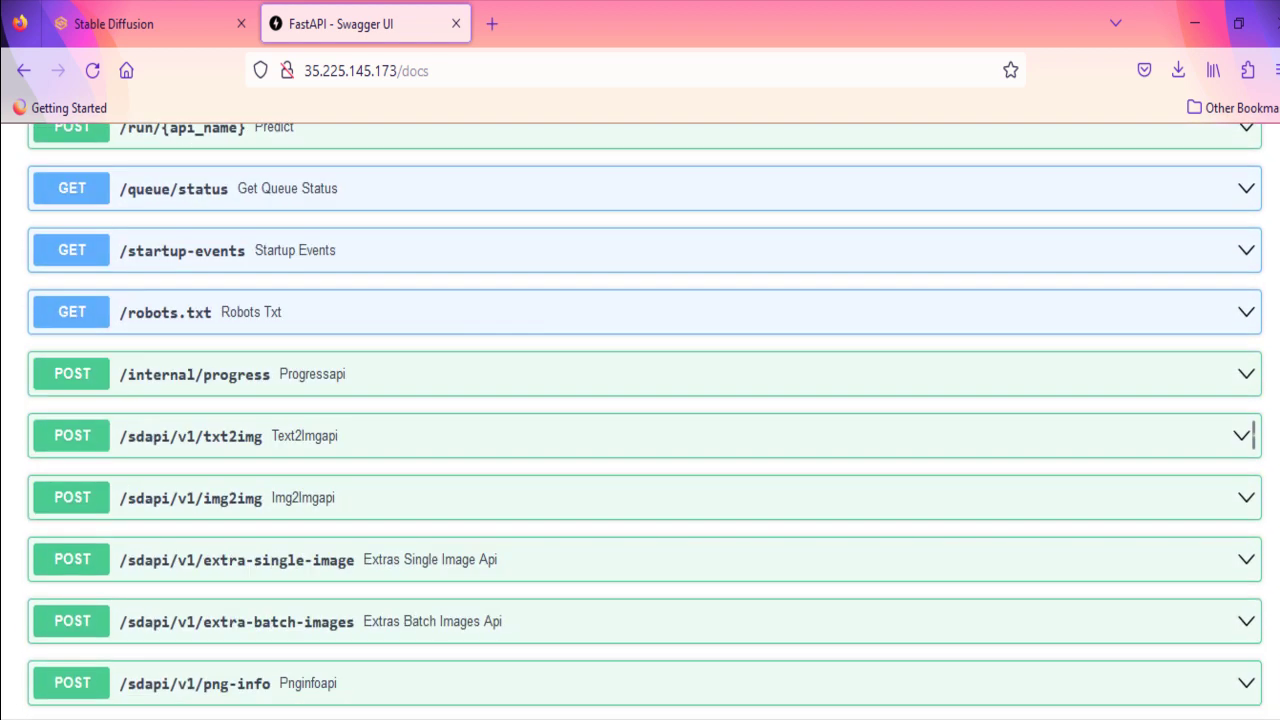
{"action": "scroll", "coordinate": [587, 180], "scroll_direction": "up", "scroll_amount": 20}
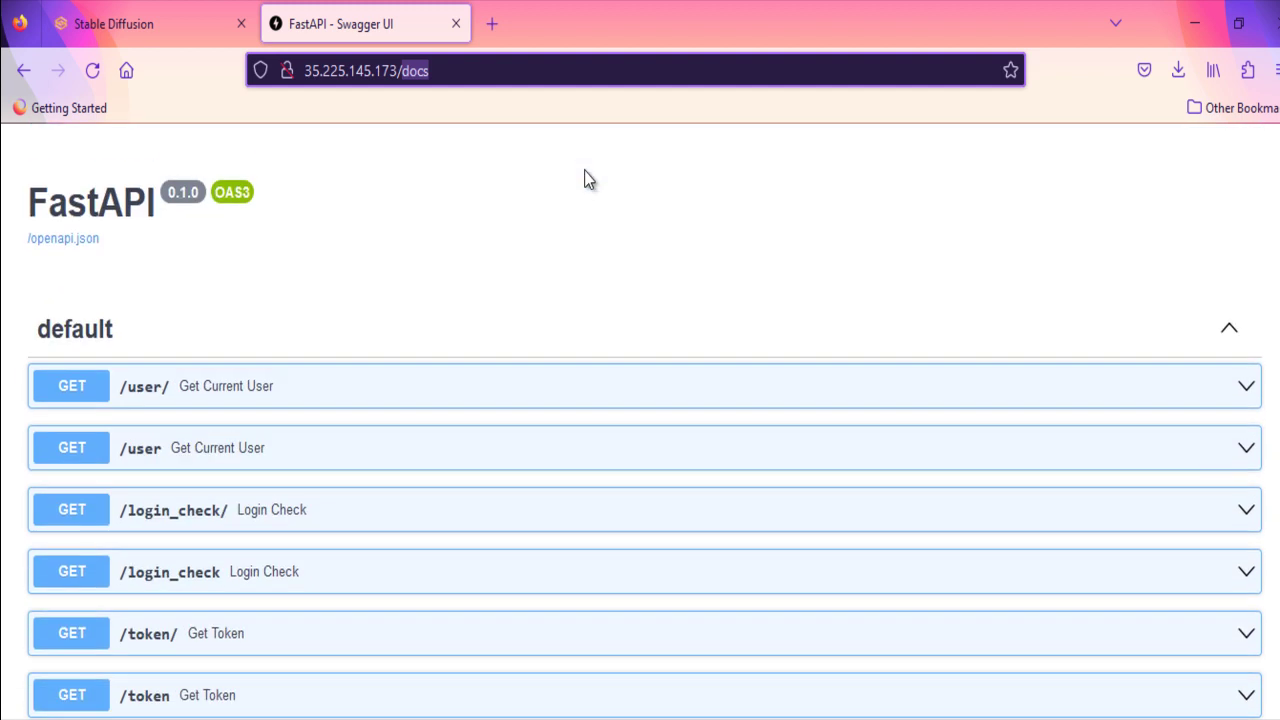
{"action": "left_click", "coordinate": [460, 205]}
{"action": "scroll", "coordinate": [474, 704], "scroll_direction": "down", "scroll_amount": 8}
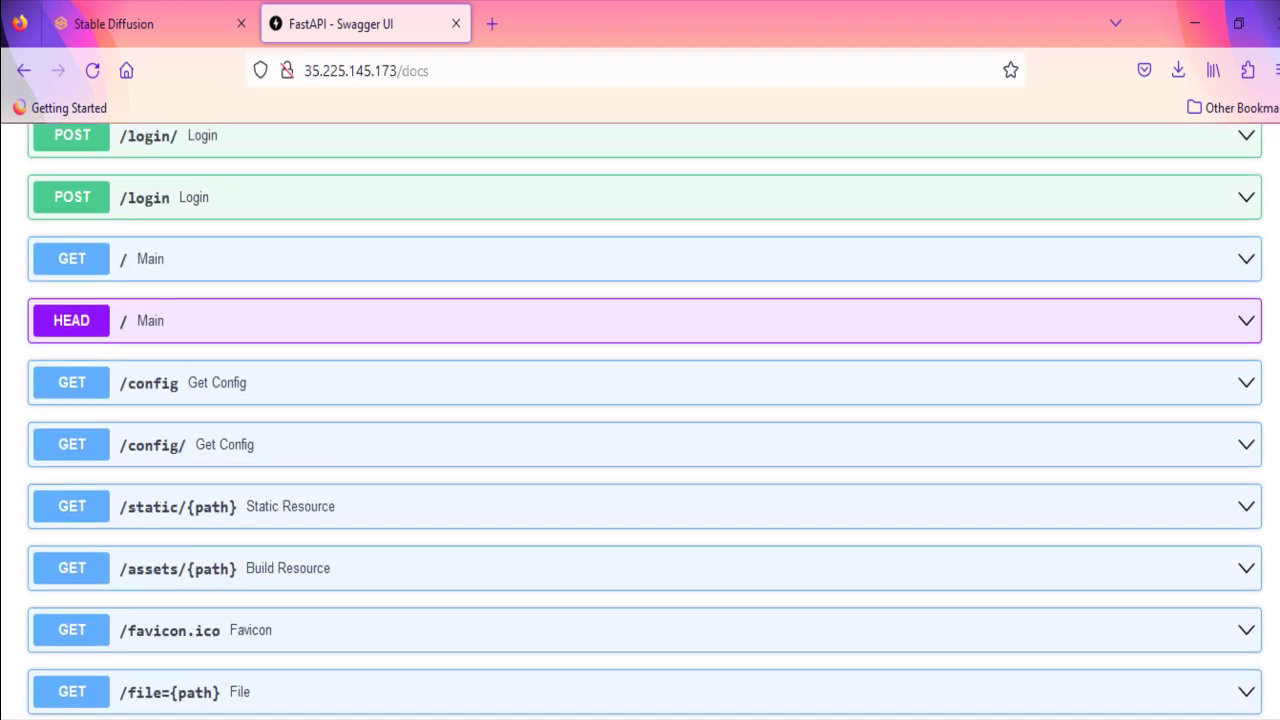
{"action": "scroll", "coordinate": [645, 420], "scroll_direction": "down", "scroll_amount": 5}
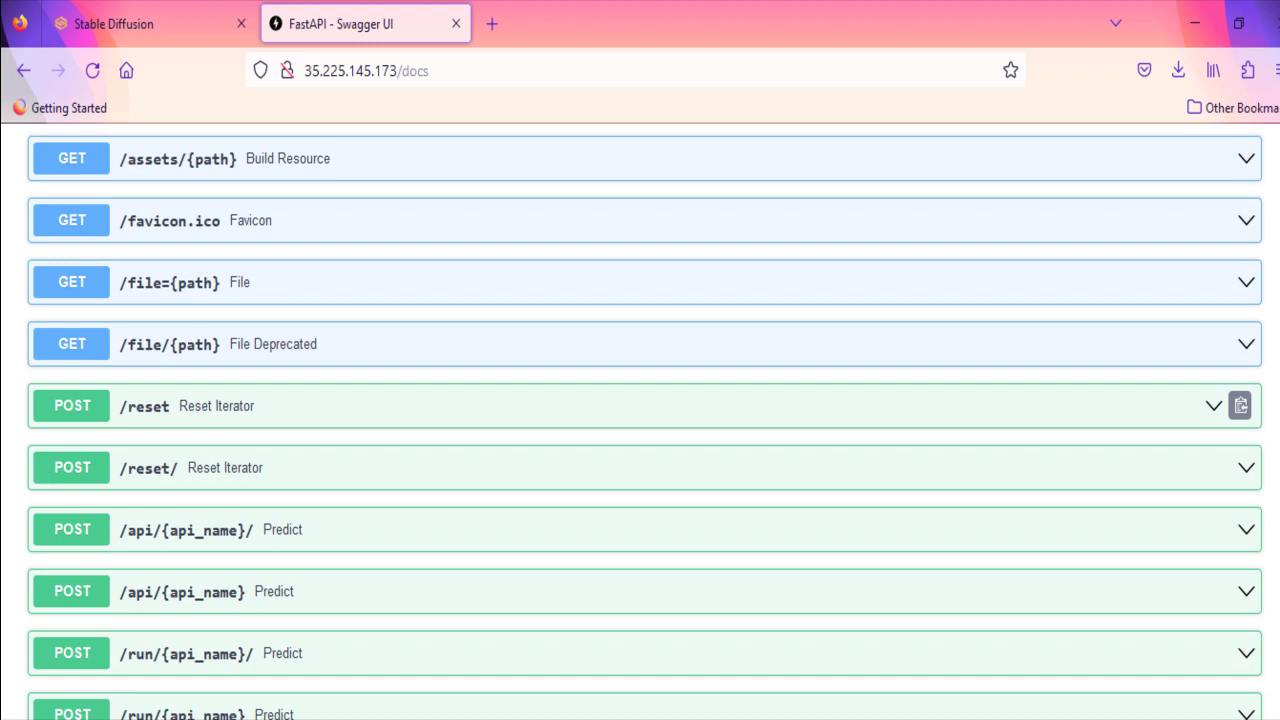
{"action": "scroll", "coordinate": [645, 420], "scroll_direction": "down", "scroll_amount": 5}
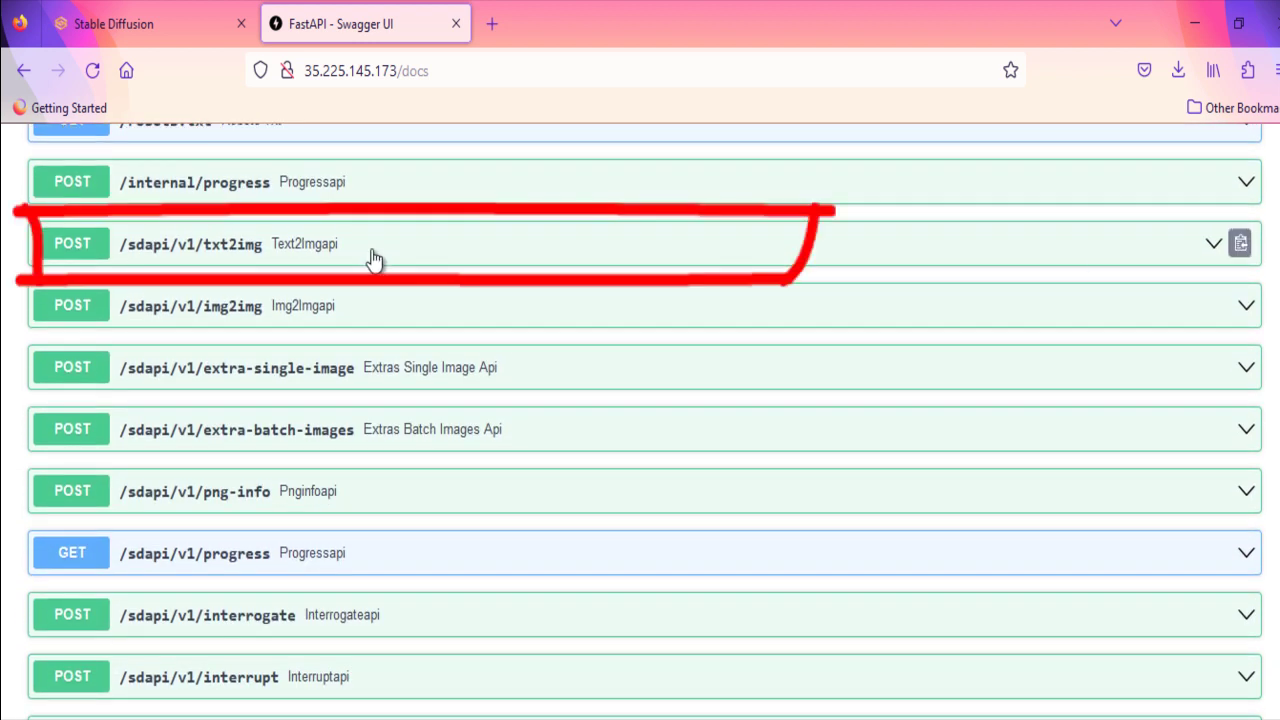
Expand POST /sdapi/v1/txt2img and execute it with body prompt 'maltese puppy' and steps 5
{"action": "left_click", "coordinate": [1214, 248]}
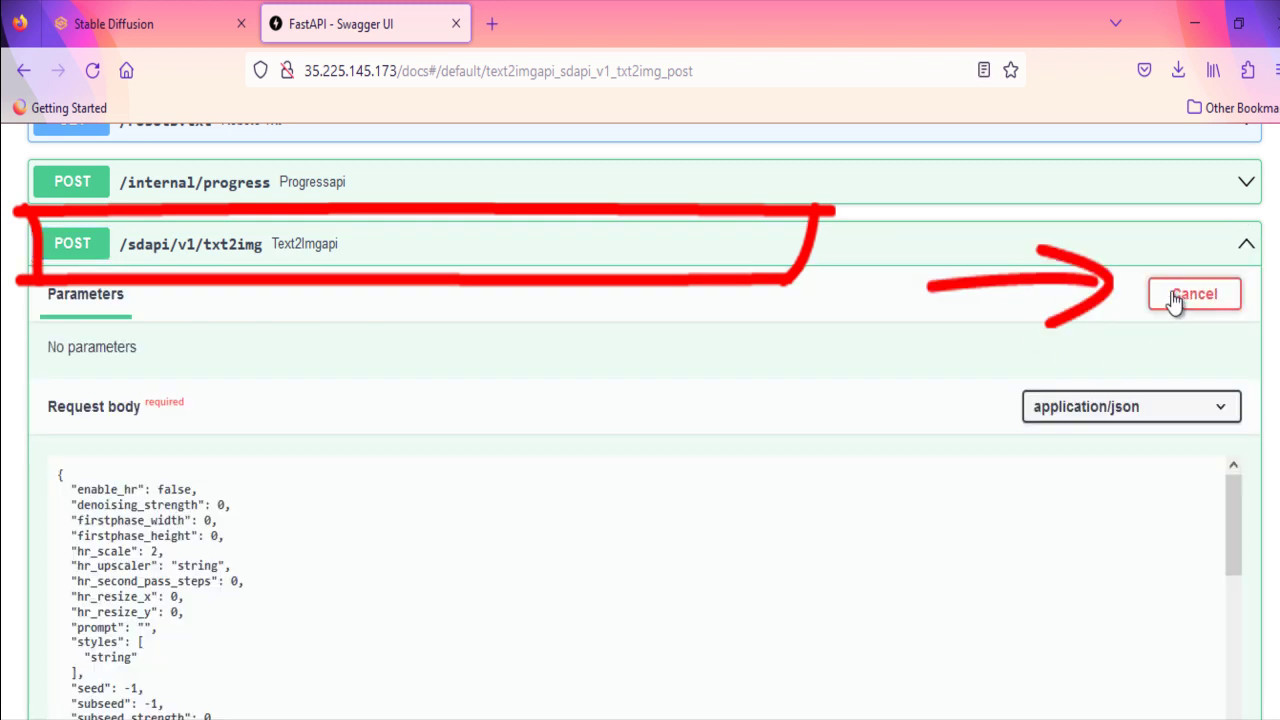
{"action": "scroll", "coordinate": [834, 557], "scroll_direction": "down", "scroll_amount": 3}
{"action": "scroll", "coordinate": [834, 557], "scroll_direction": "up", "scroll_amount": 3}
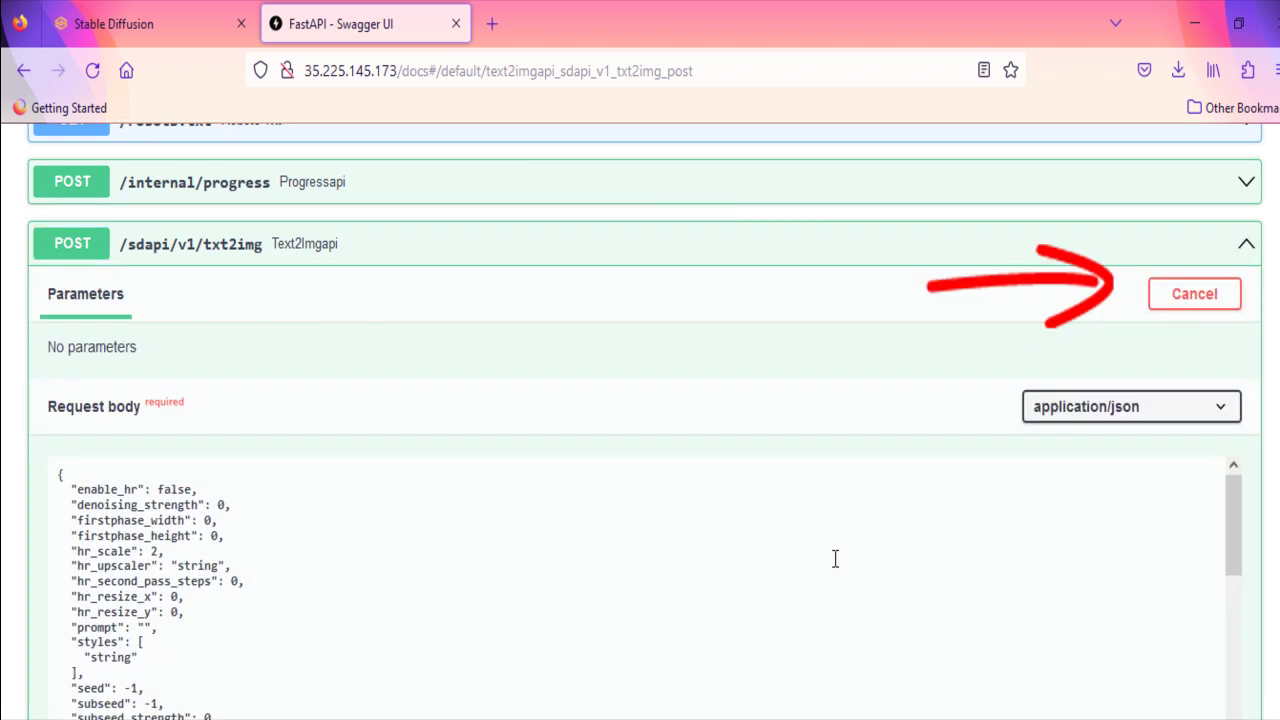
{"action": "scroll", "coordinate": [1270, 506], "scroll_direction": "down", "scroll_amount": 2}
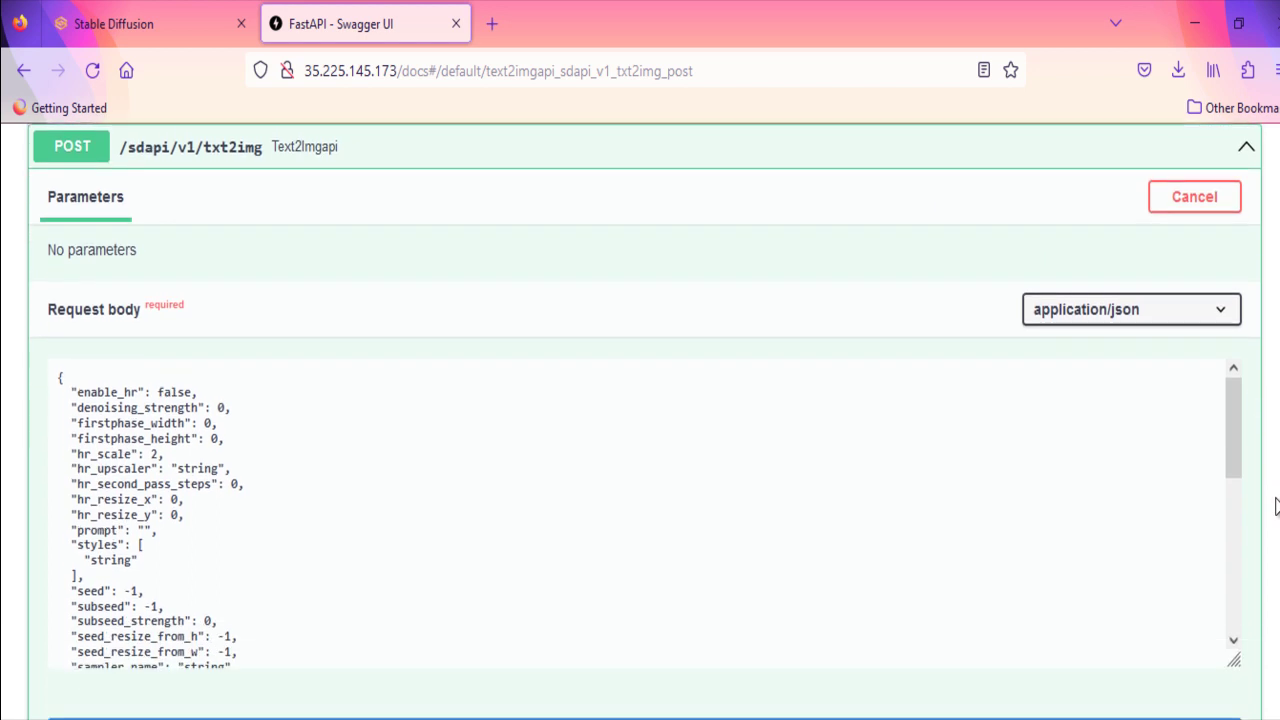
{"action": "left_click_drag", "start_coordinate": [60, 323], "coordinate": [277, 566]}
{"action": "key", "text": "ctrl+End"}
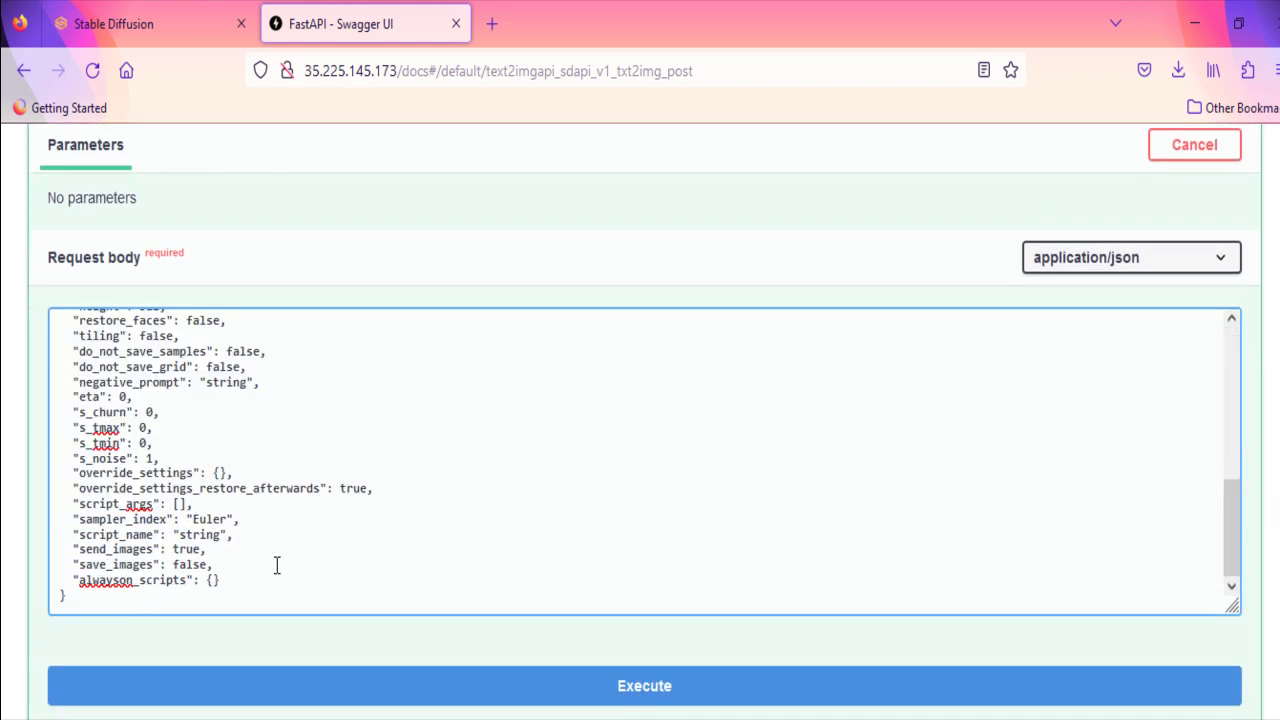
{"action": "key", "text": "ctrl+a"}
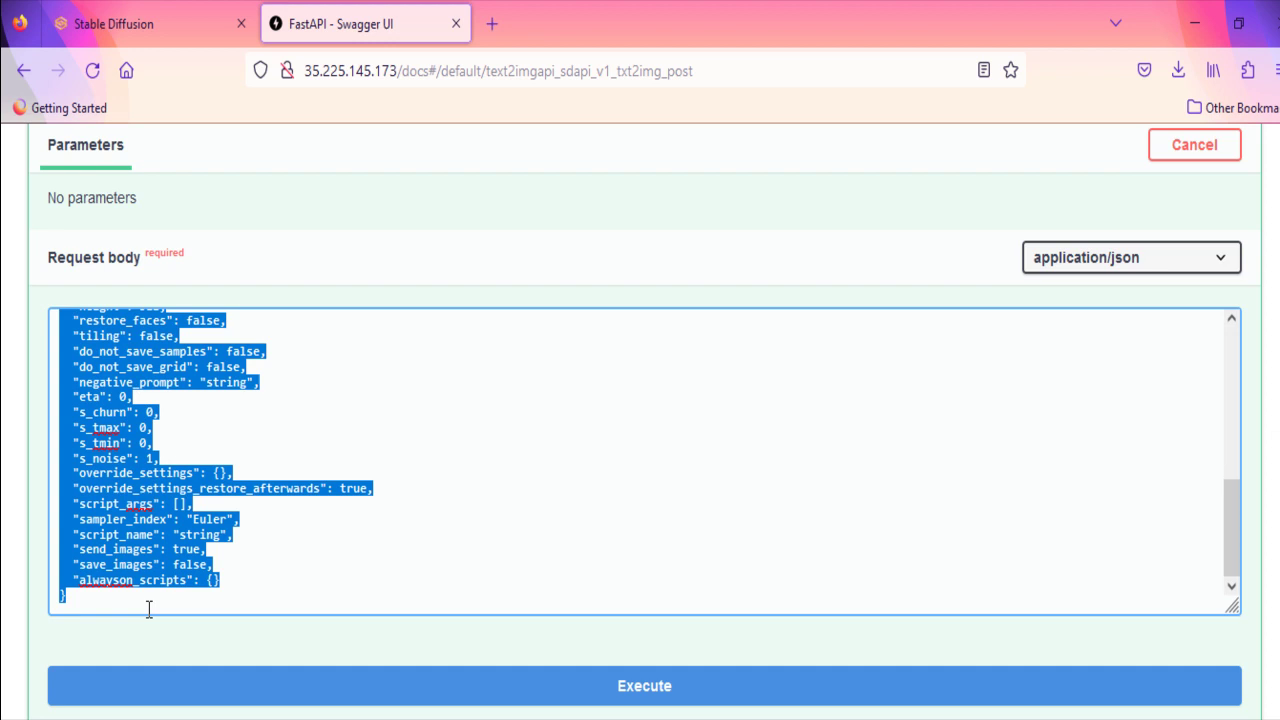
{"action": "type", "text": "{     \"prompt\": \"maltese puppy\",     \"steps\": 5 }"}
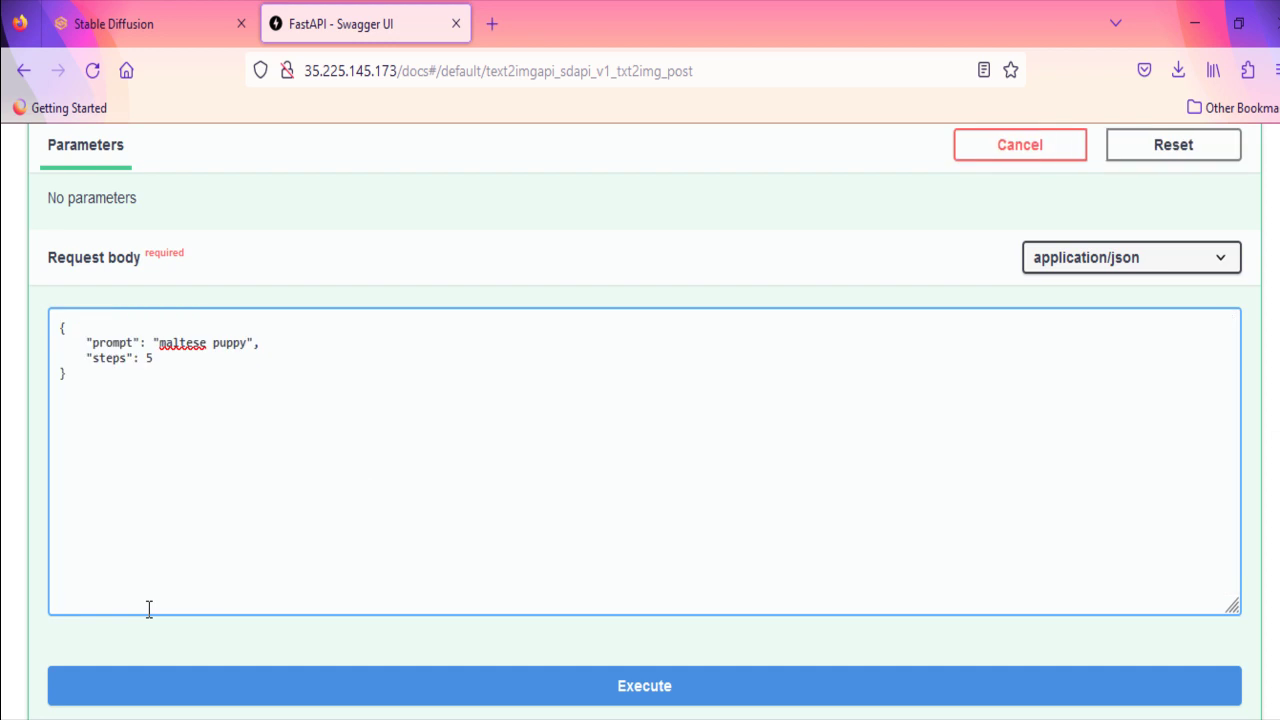
{"action": "left_click", "coordinate": [659, 693]}
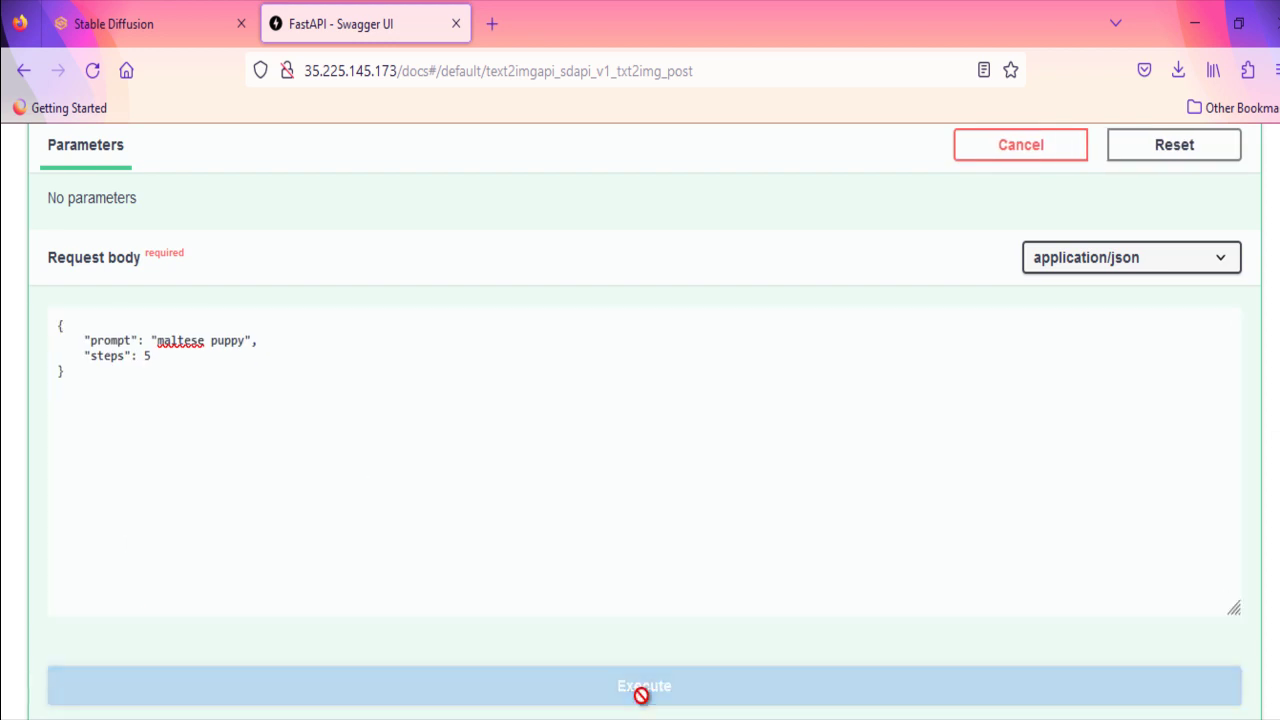
Check the cloud-init log for 5/5 sampling progress and highlight the tail -f command
{"action": "scroll", "coordinate": [596, 655], "scroll_direction": "down", "scroll_amount": 4}
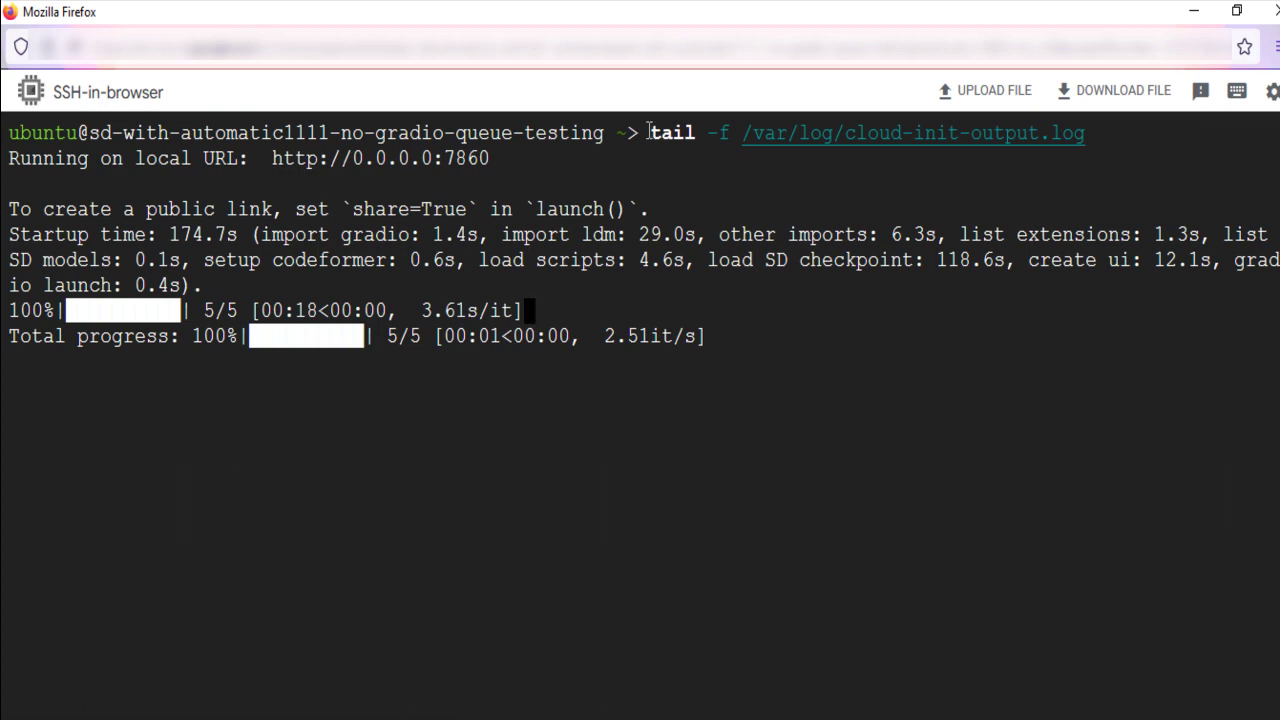
{"action": "left_click_drag", "start_coordinate": [648, 132], "coordinate": [1110, 145]}
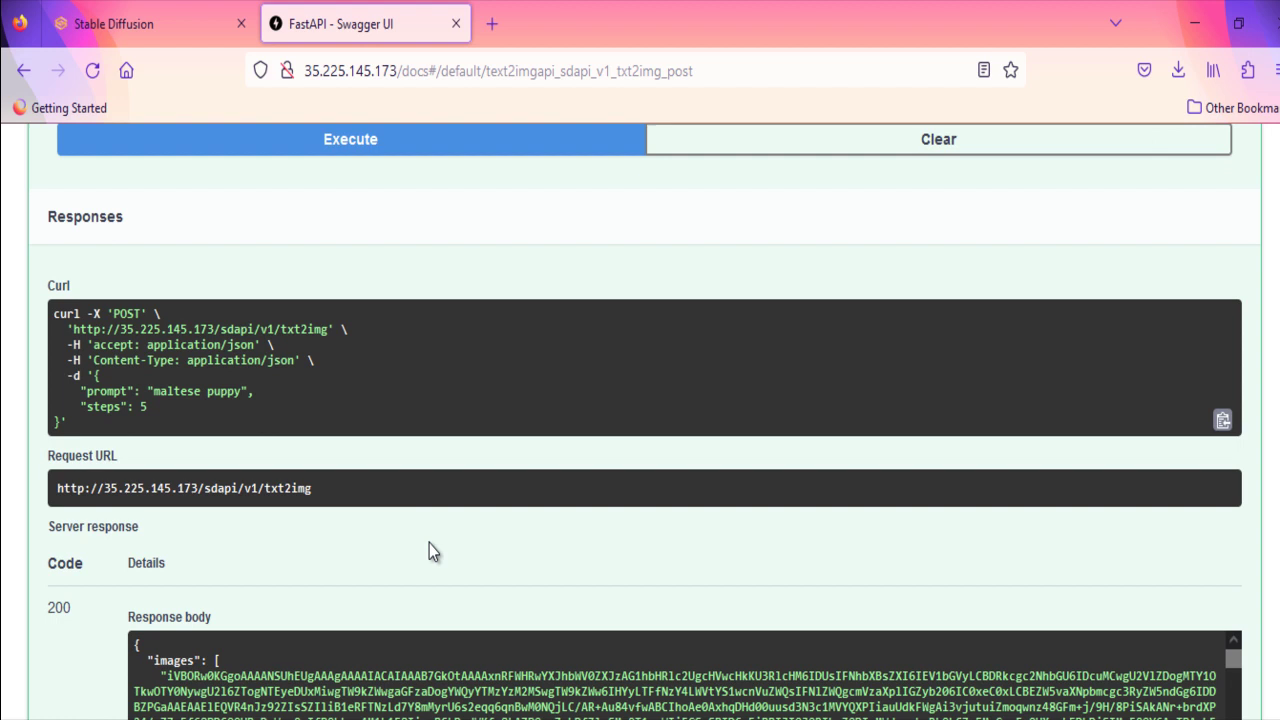
Scroll the txt2img 200 response body from the base64 images down to the closing info block
{"action": "scroll", "coordinate": [429, 545], "scroll_direction": "down", "scroll_amount": 2}
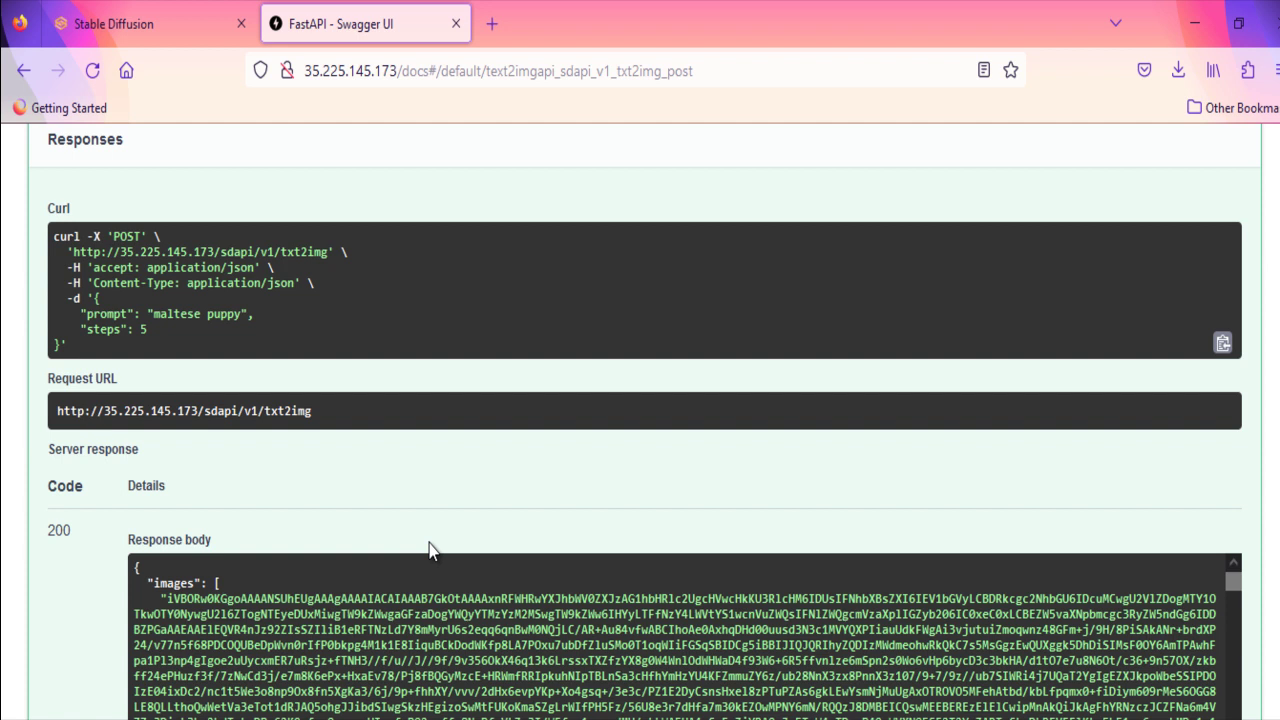
{"action": "scroll", "coordinate": [429, 548], "scroll_direction": "down", "scroll_amount": 5}
{"action": "left_click_drag", "start_coordinate": [54, 240], "coordinate": [421, 361]}
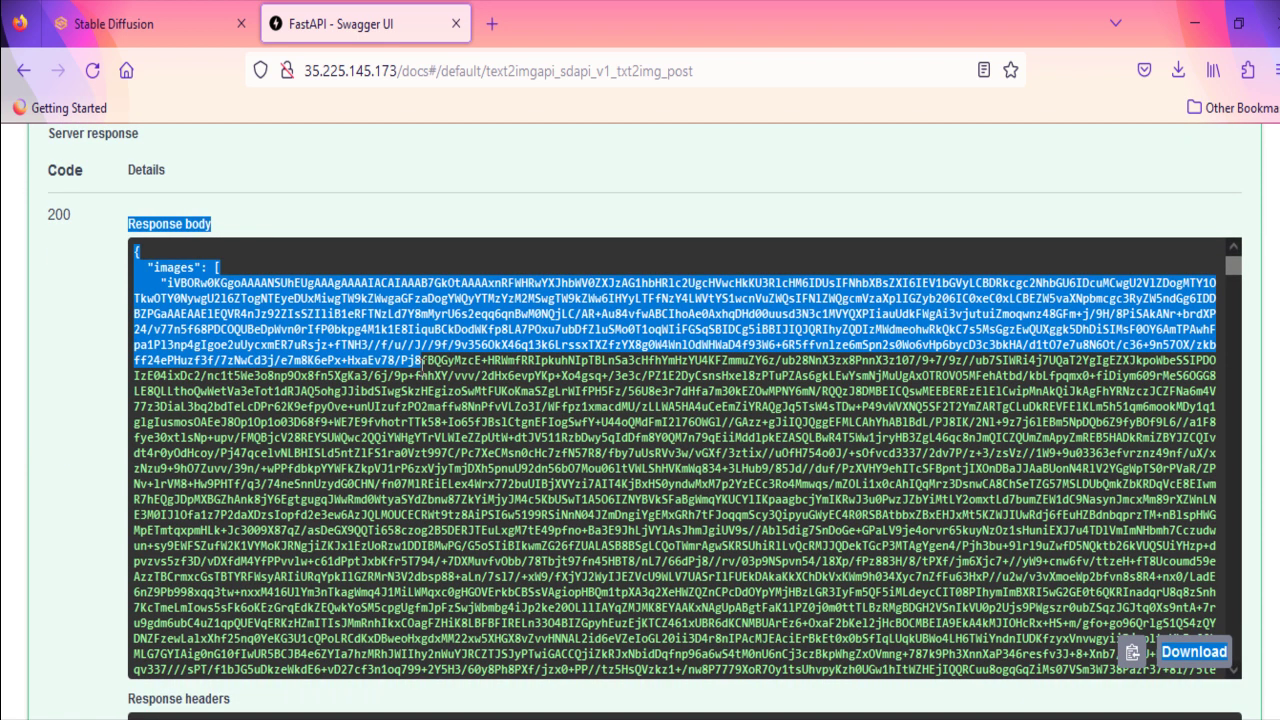
{"action": "left_click", "coordinate": [364, 301]}
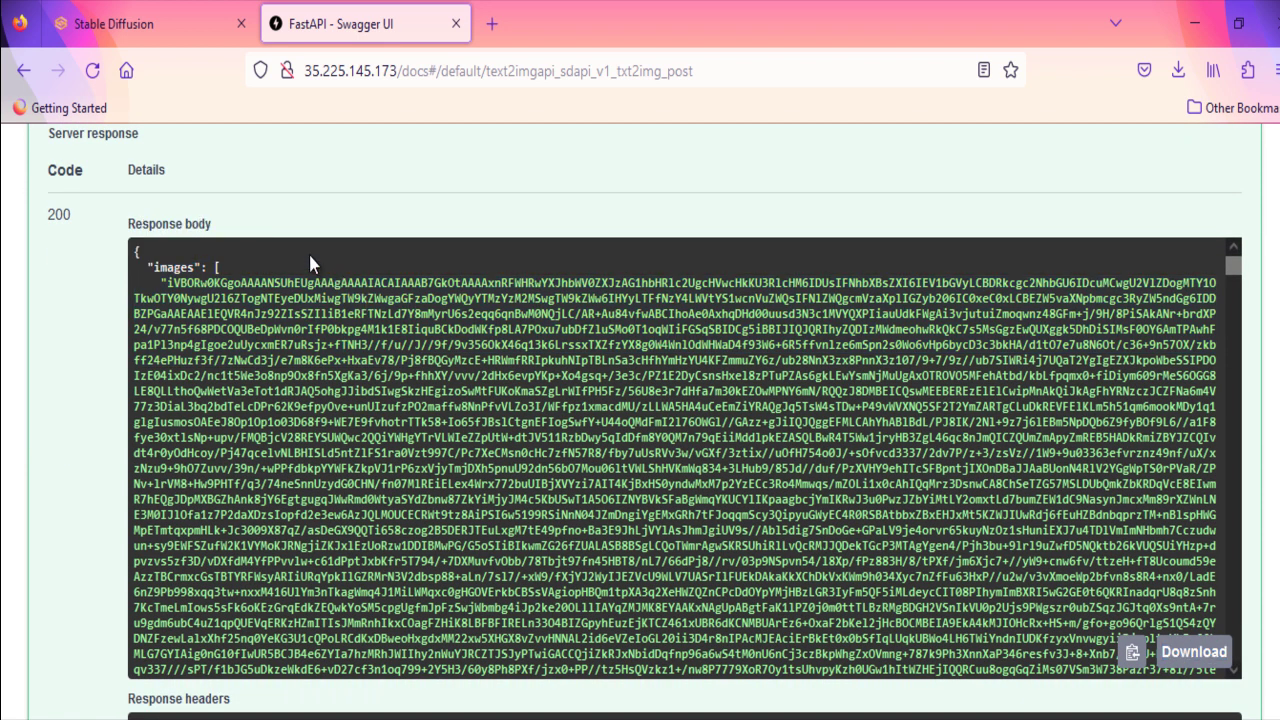
{"action": "scroll", "coordinate": [397, 500], "scroll_direction": "down", "scroll_amount": 1}
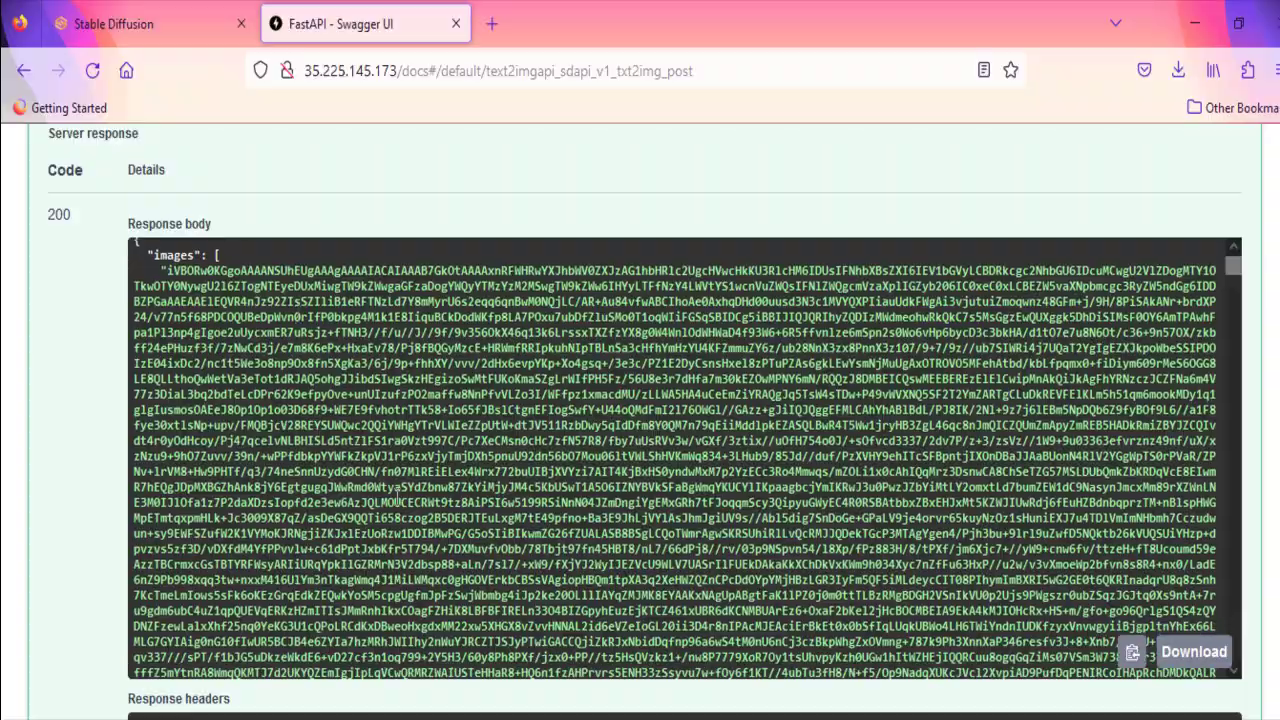
{"action": "scroll", "coordinate": [397, 500], "scroll_direction": "down", "scroll_amount": 8}
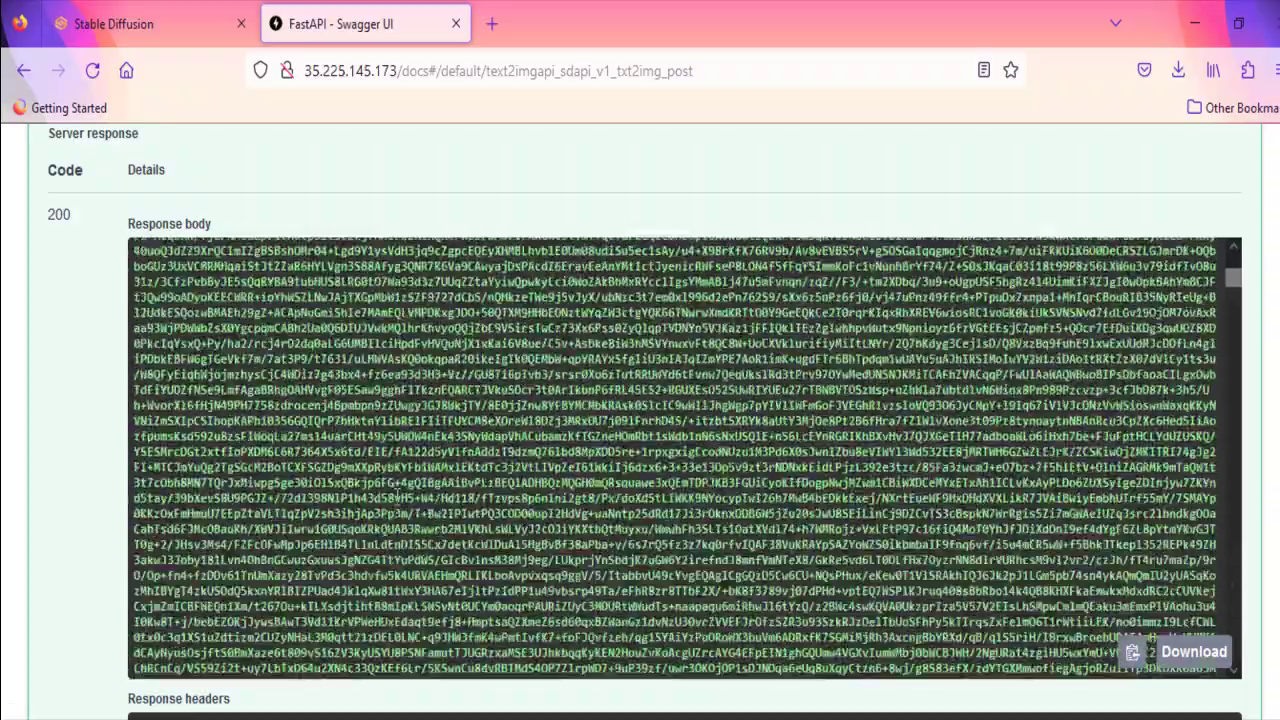
{"action": "scroll", "coordinate": [397, 497], "scroll_direction": "down", "scroll_amount": 10}
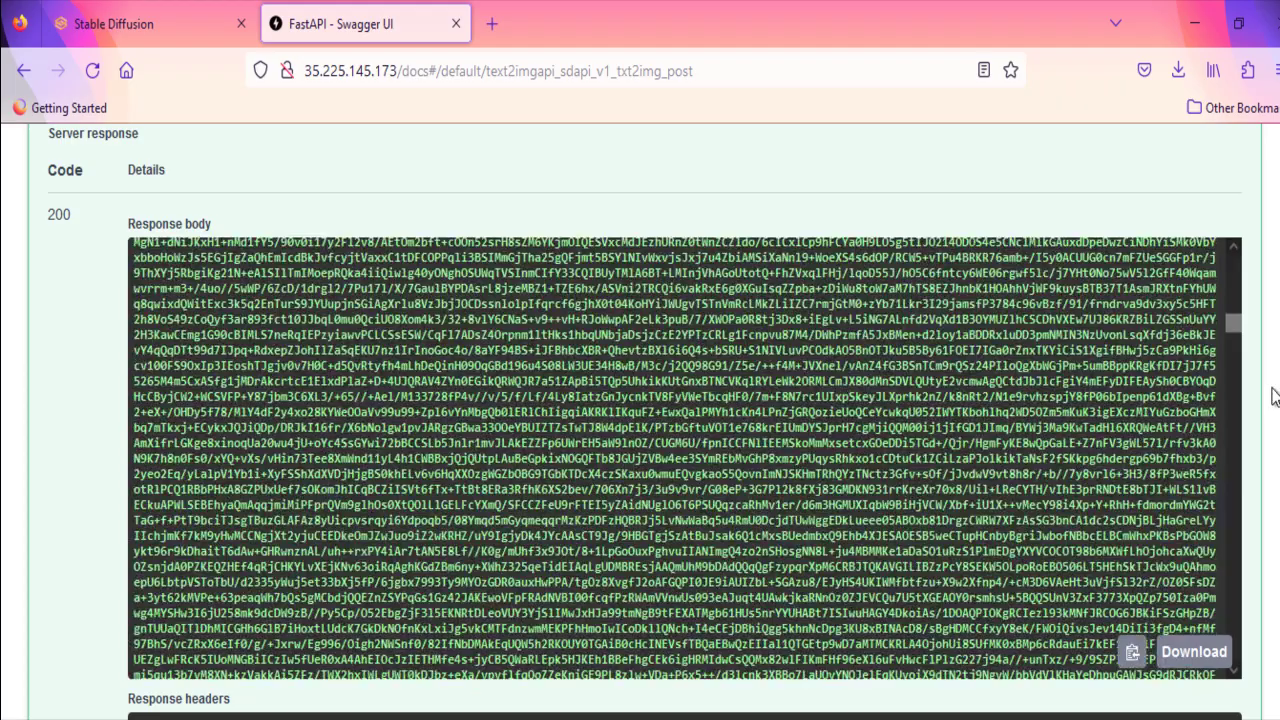
{"action": "left_click_drag", "start_coordinate": [1234, 322], "coordinate": [1215, 638]}
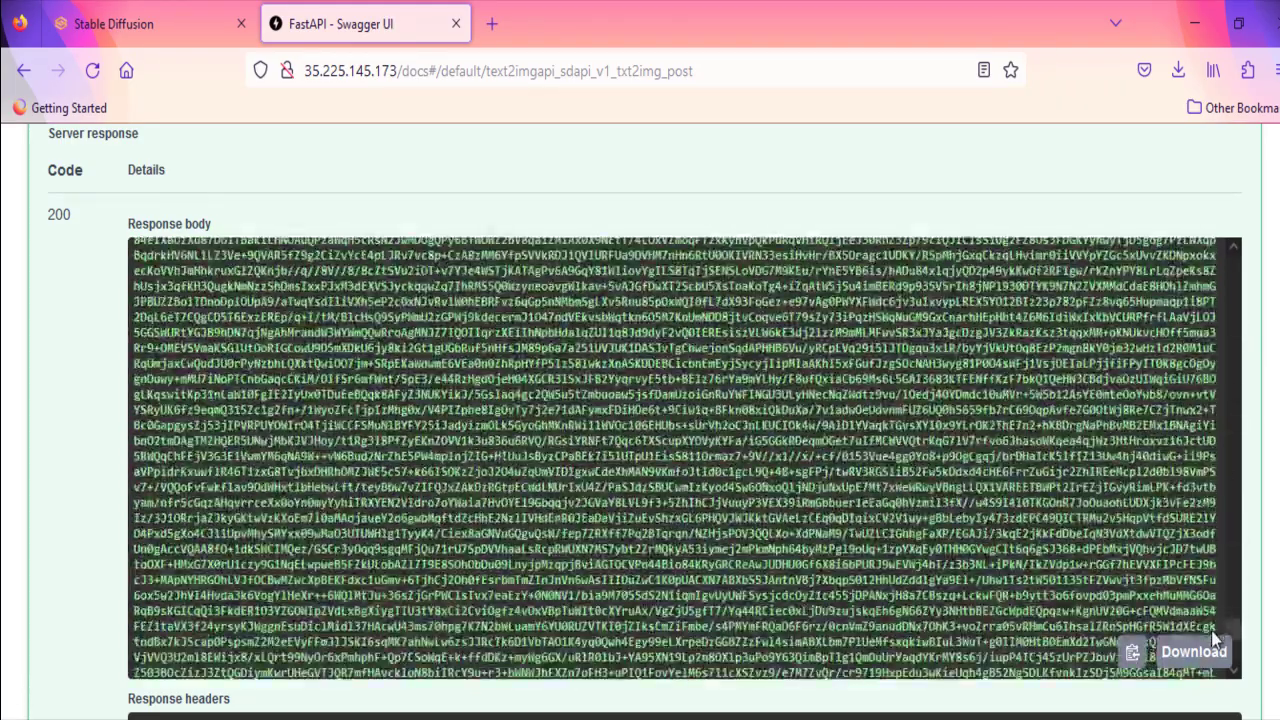
{"action": "scroll", "coordinate": [1213, 632], "scroll_direction": "up", "scroll_amount": 3}
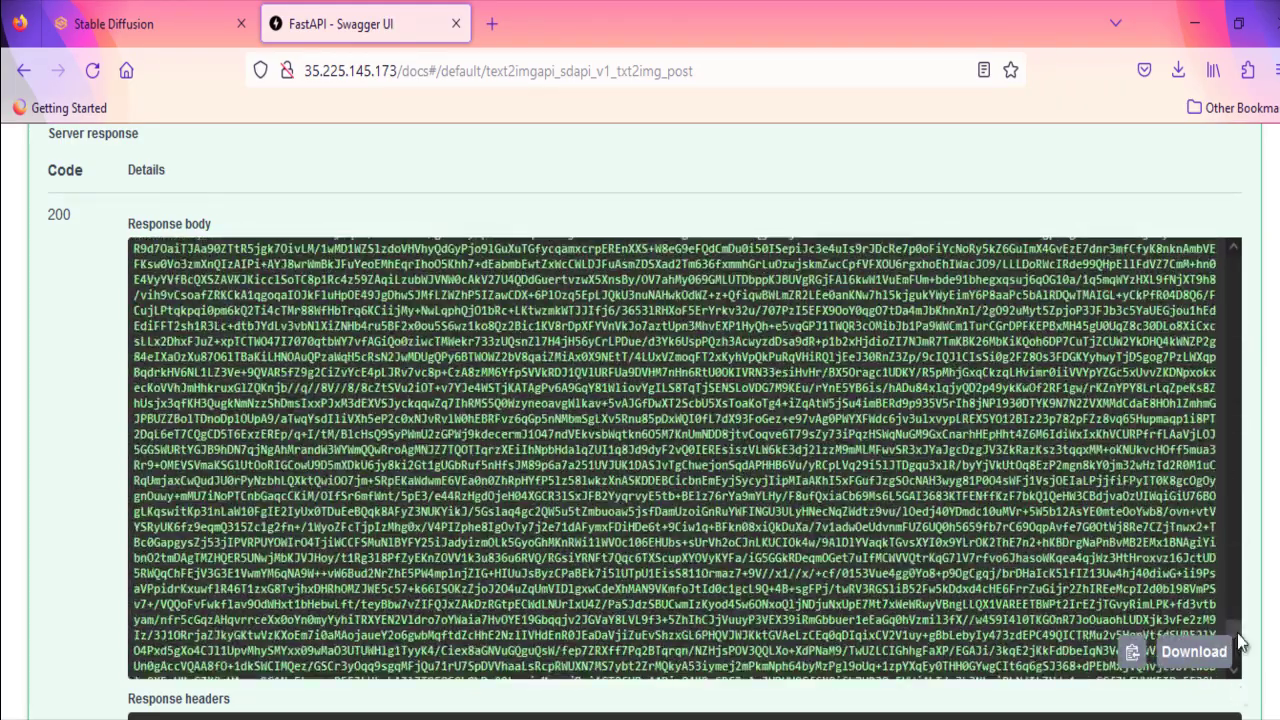
{"action": "left_click_drag", "start_coordinate": [1233, 629], "coordinate": [1240, 672]}
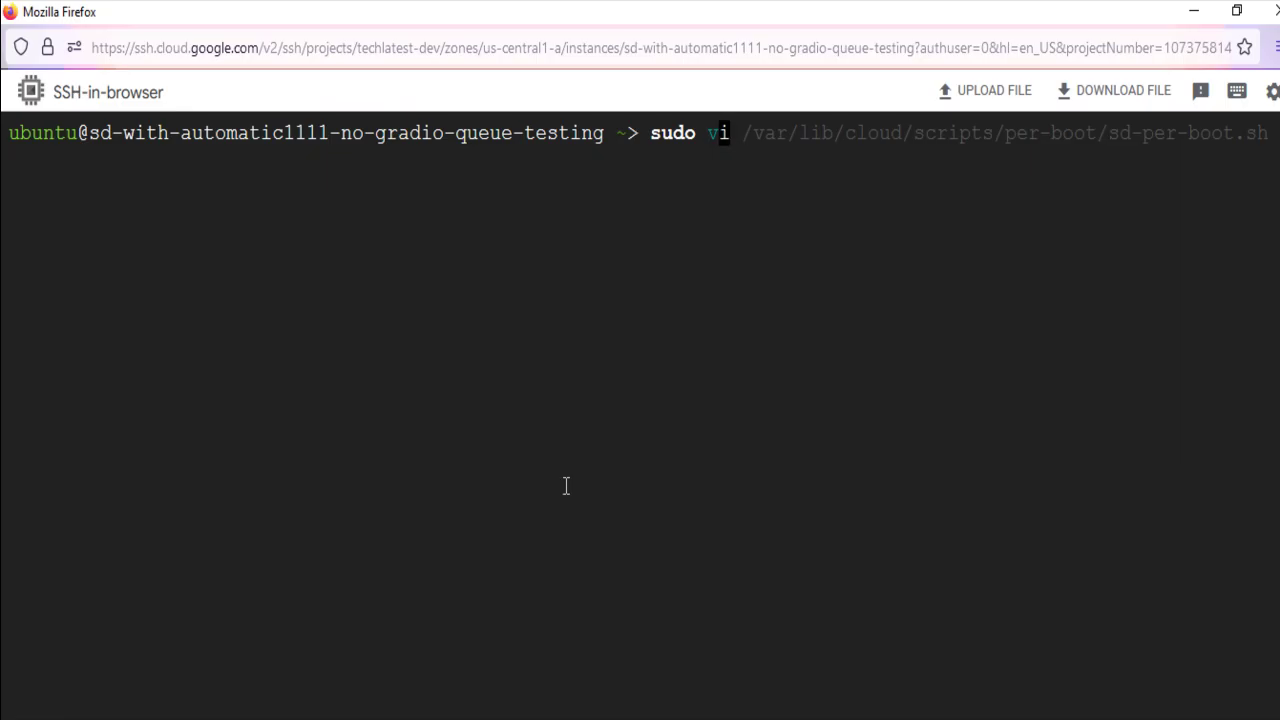
Open sd-per-boot.sh in vi with sudo and highlight the --api flag on the launch.py line
{"action": "type", "text": "i /"}
{"action": "key", "text": "Right"}
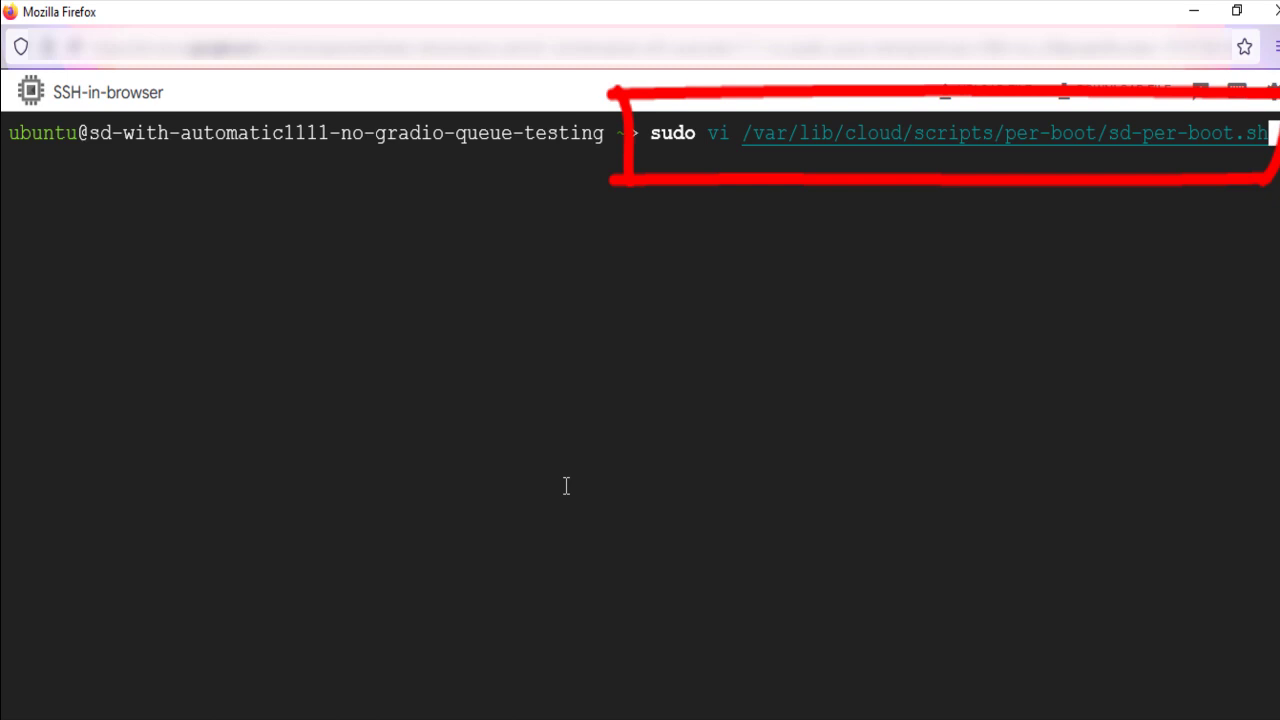
{"action": "key", "text": "Return"}
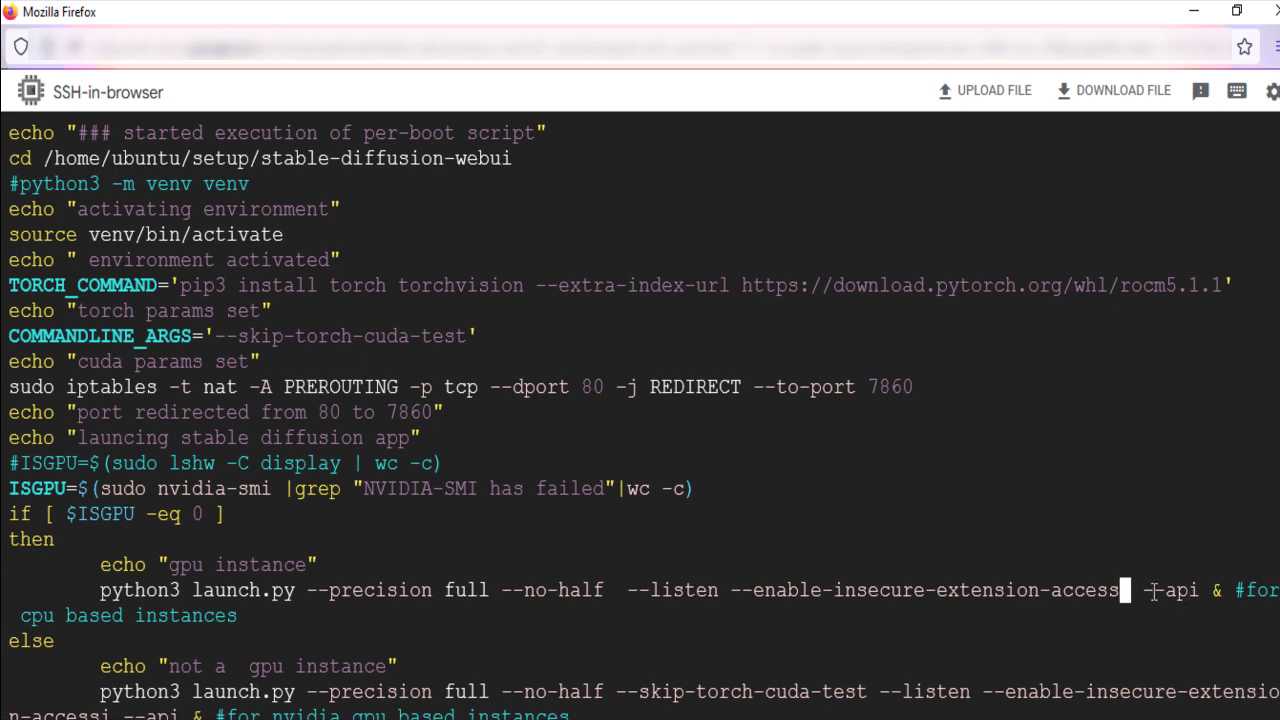
{"action": "left_click_drag", "start_coordinate": [1143, 592], "coordinate": [1210, 590]}
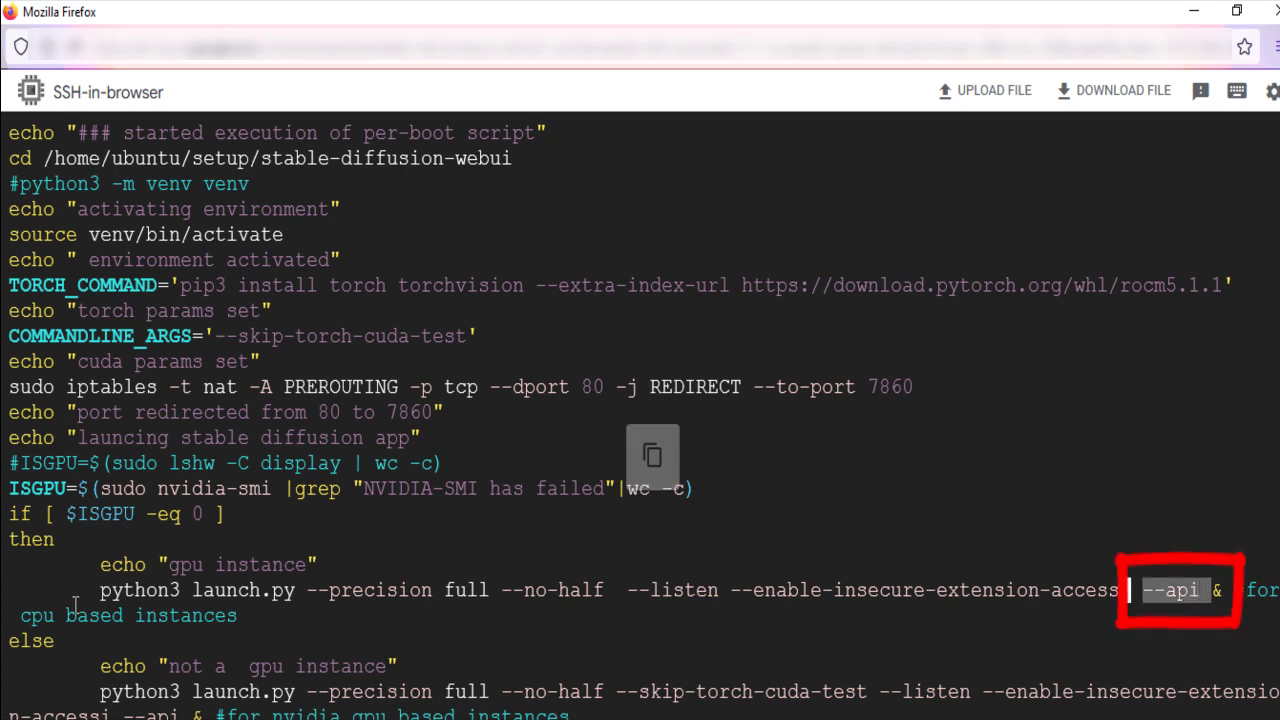
{"action": "mouse_move", "coordinate": [92, 590]}
{"action": "left_mouse_down"}
{"action": "mouse_move", "coordinate": [476, 631]}
{"action": "mouse_move", "coordinate": [536, 622]}
{"action": "mouse_move", "coordinate": [536, 601]}
{"action": "mouse_move", "coordinate": [950, 565]}
{"action": "mouse_move", "coordinate": [1203, 590]}
{"action": "left_mouse_up"}
{"action": "scroll", "coordinate": [340, 651], "scroll_direction": "down", "scroll_amount": 2}
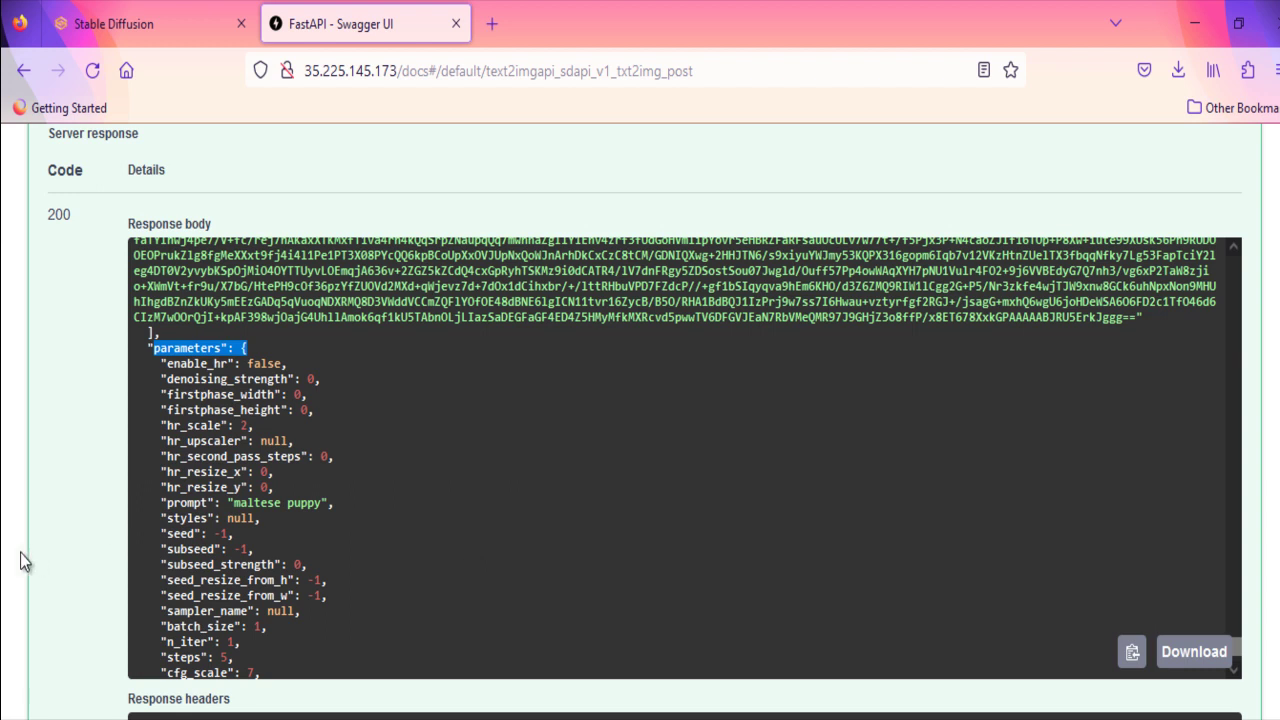
{"action": "scroll", "coordinate": [119, 538], "scroll_direction": "up", "scroll_amount": 15}
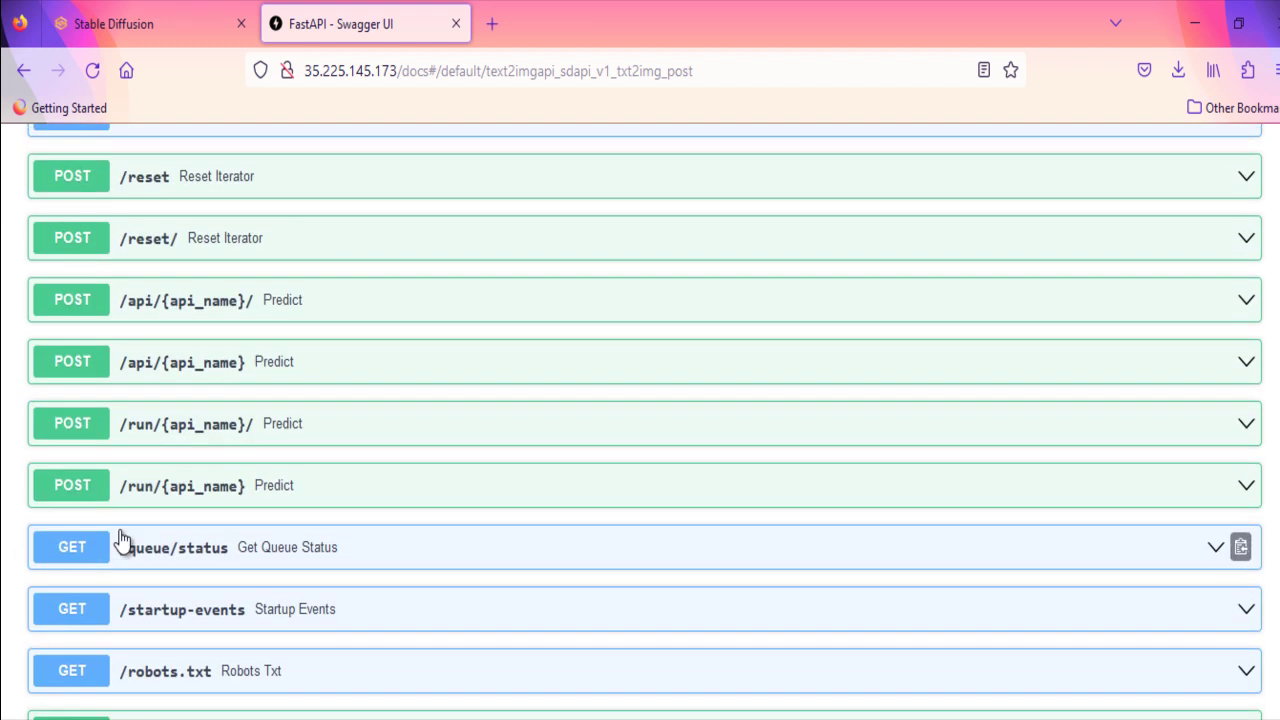
{"action": "scroll", "coordinate": [120, 537], "scroll_direction": "down", "scroll_amount": 10}
{"action": "scroll", "coordinate": [122, 533], "scroll_direction": "down", "scroll_amount": 4}
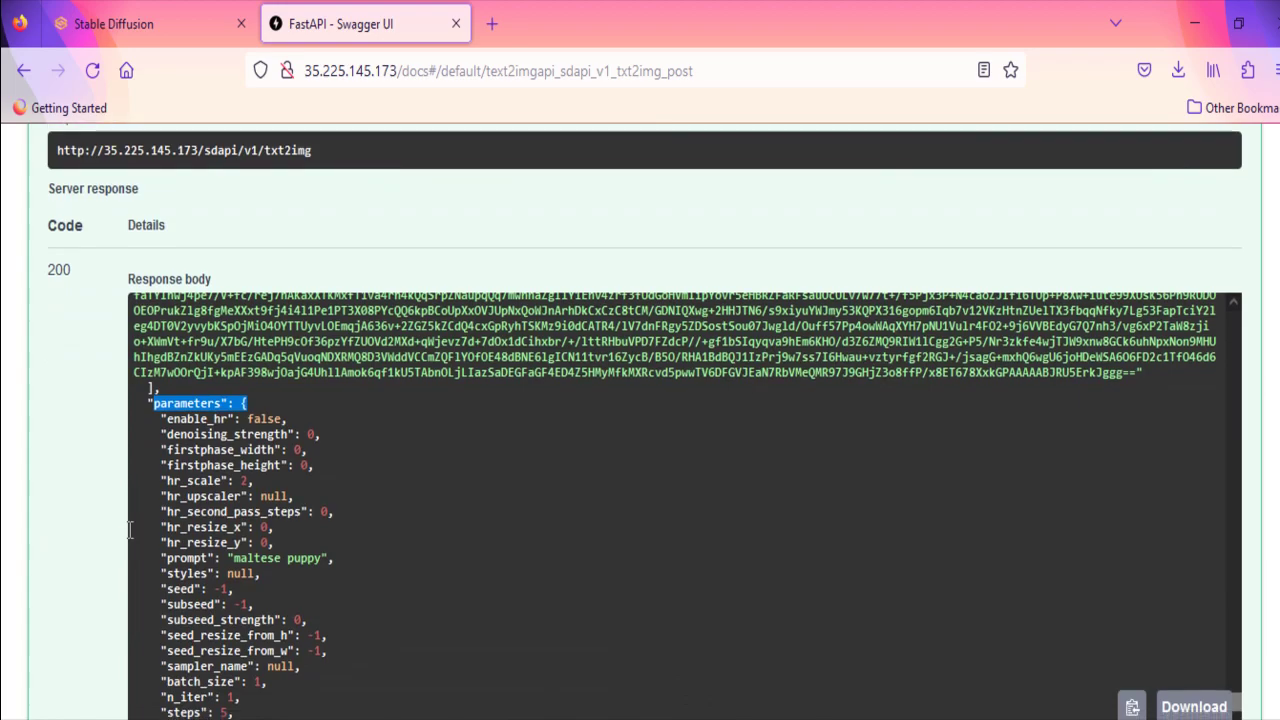
{"action": "scroll", "coordinate": [378, 503], "scroll_direction": "up", "scroll_amount": 10}
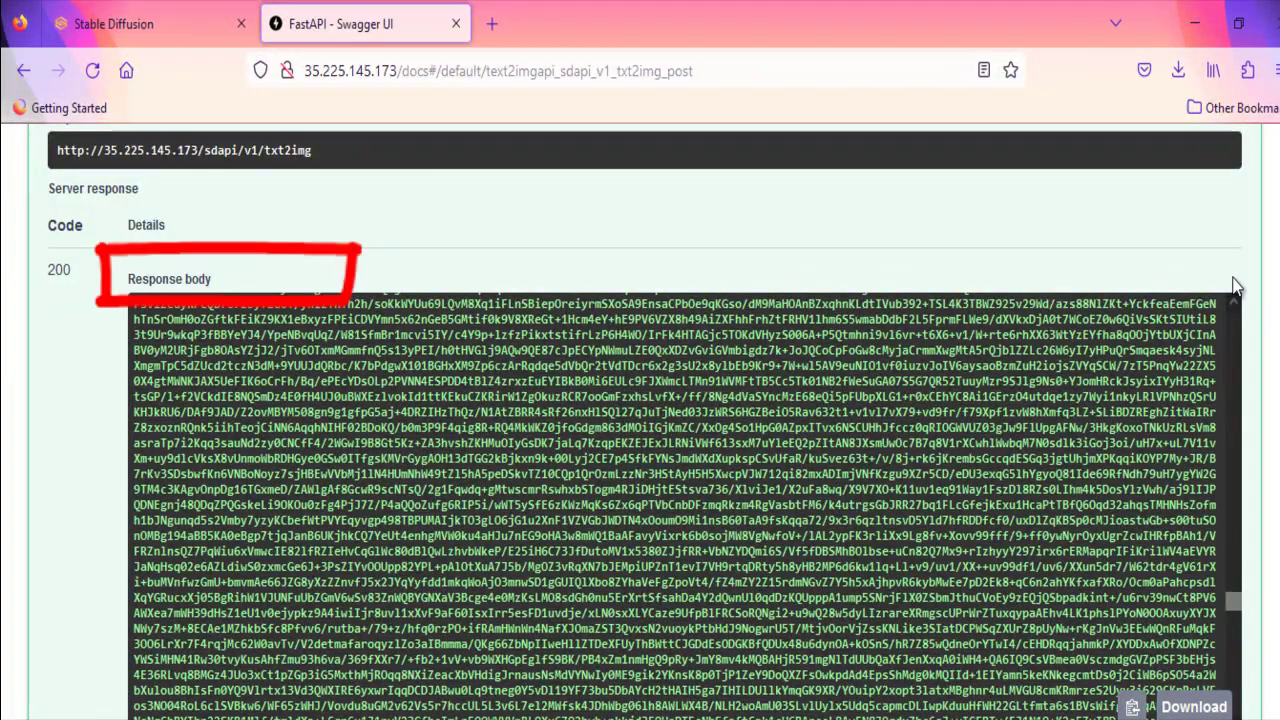
{"action": "left_click_drag", "start_coordinate": [1228, 605], "coordinate": [1234, 318]}
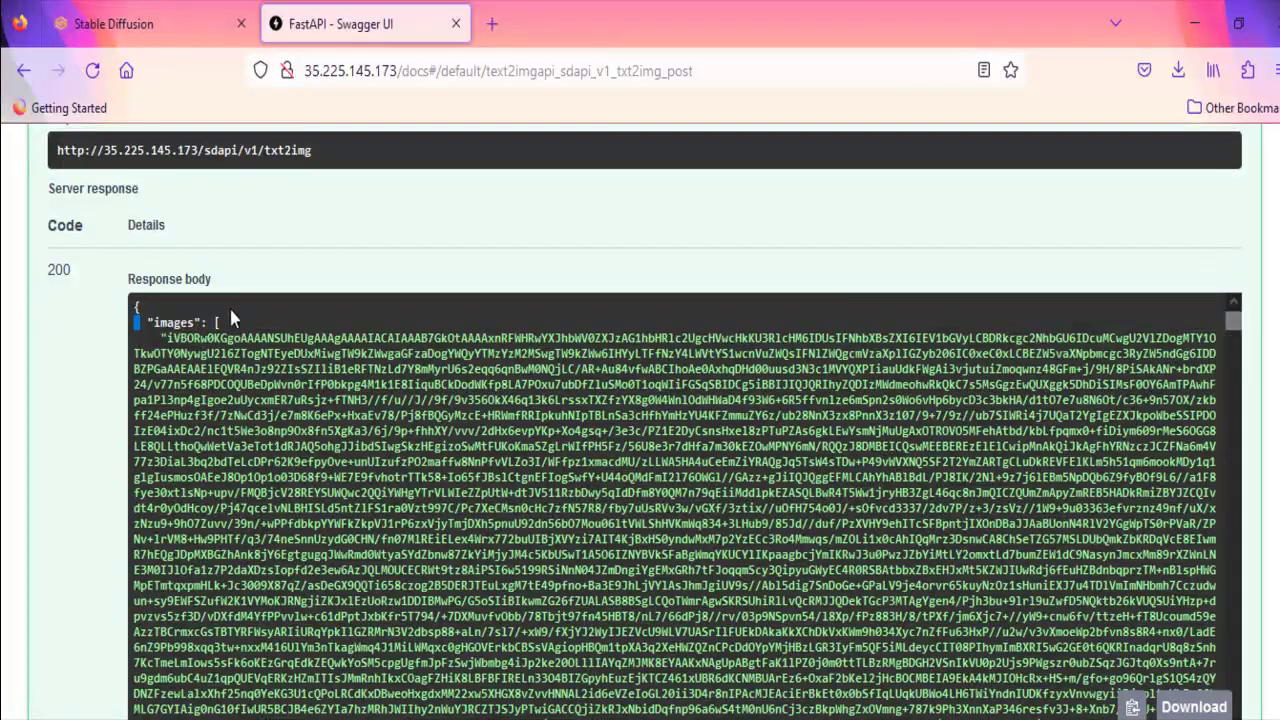
{"action": "left_click_drag", "start_coordinate": [141, 322], "coordinate": [222, 323]}
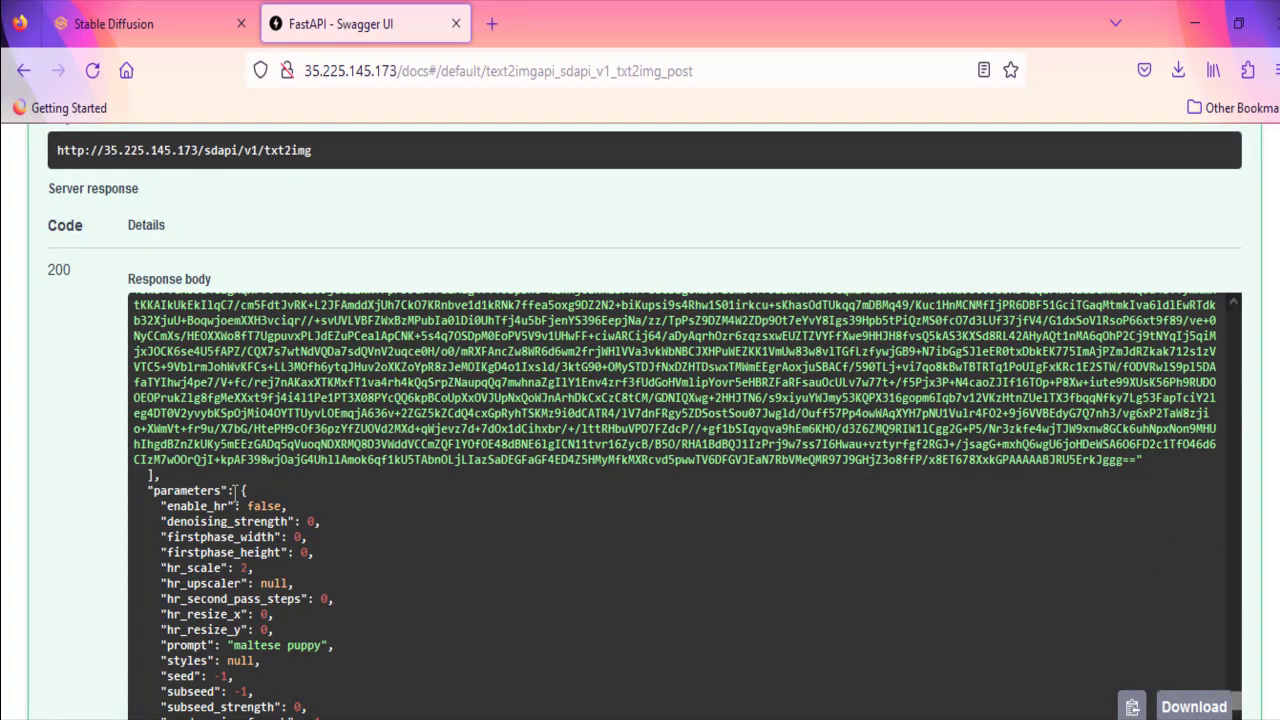
{"action": "left_click_drag", "start_coordinate": [148, 490], "coordinate": [262, 506]}
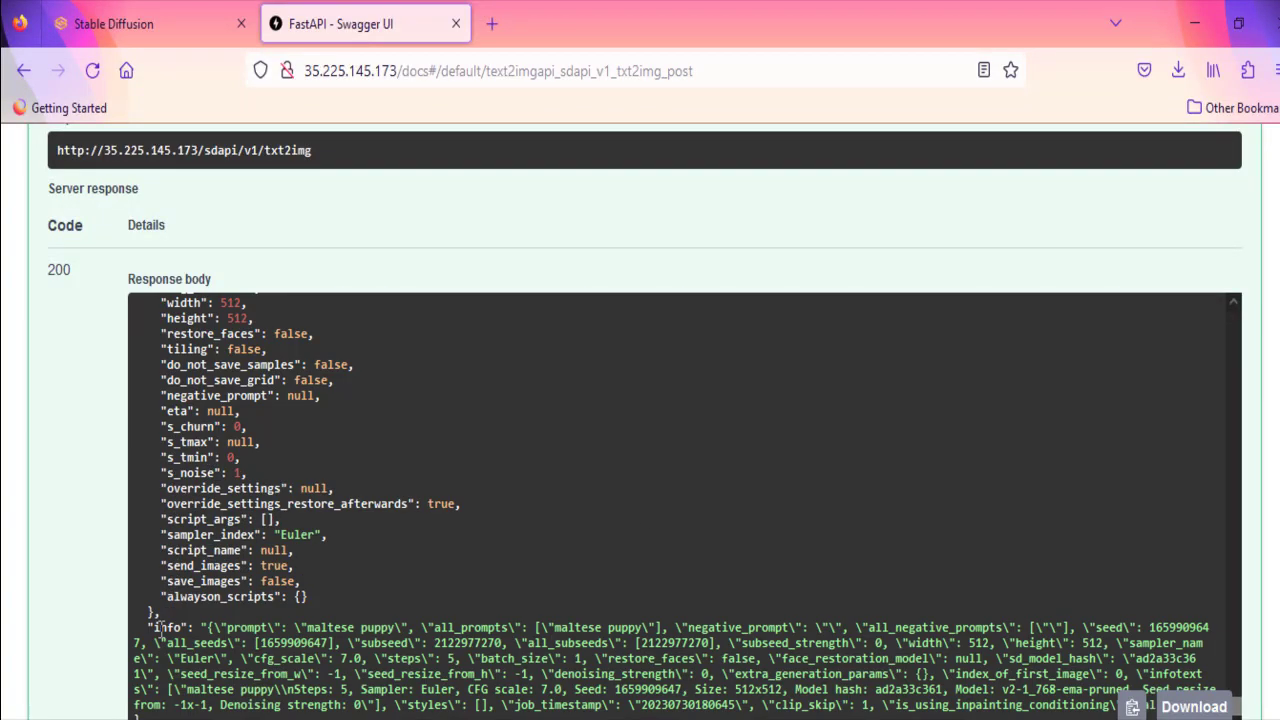
{"action": "double_click", "coordinate": [165, 627]}
{"action": "left_click_drag", "start_coordinate": [208, 627], "coordinate": [264, 719]}
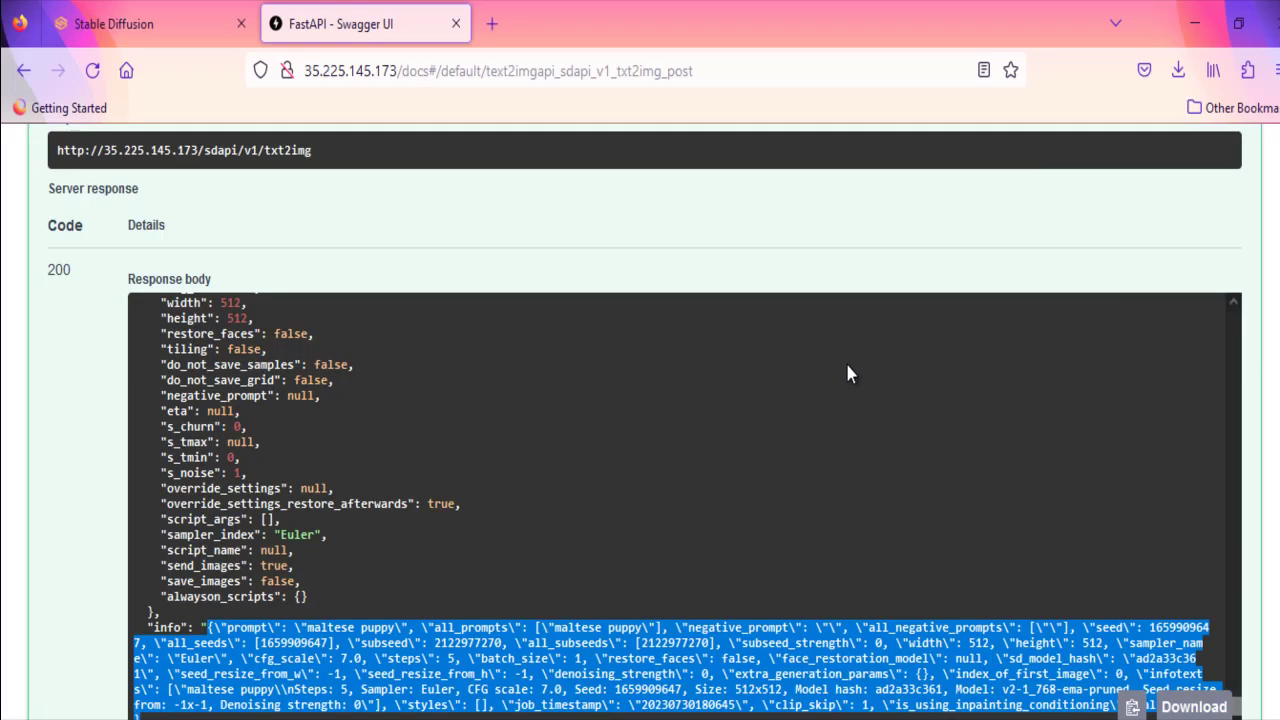
{"action": "left_click", "coordinate": [846, 370]}
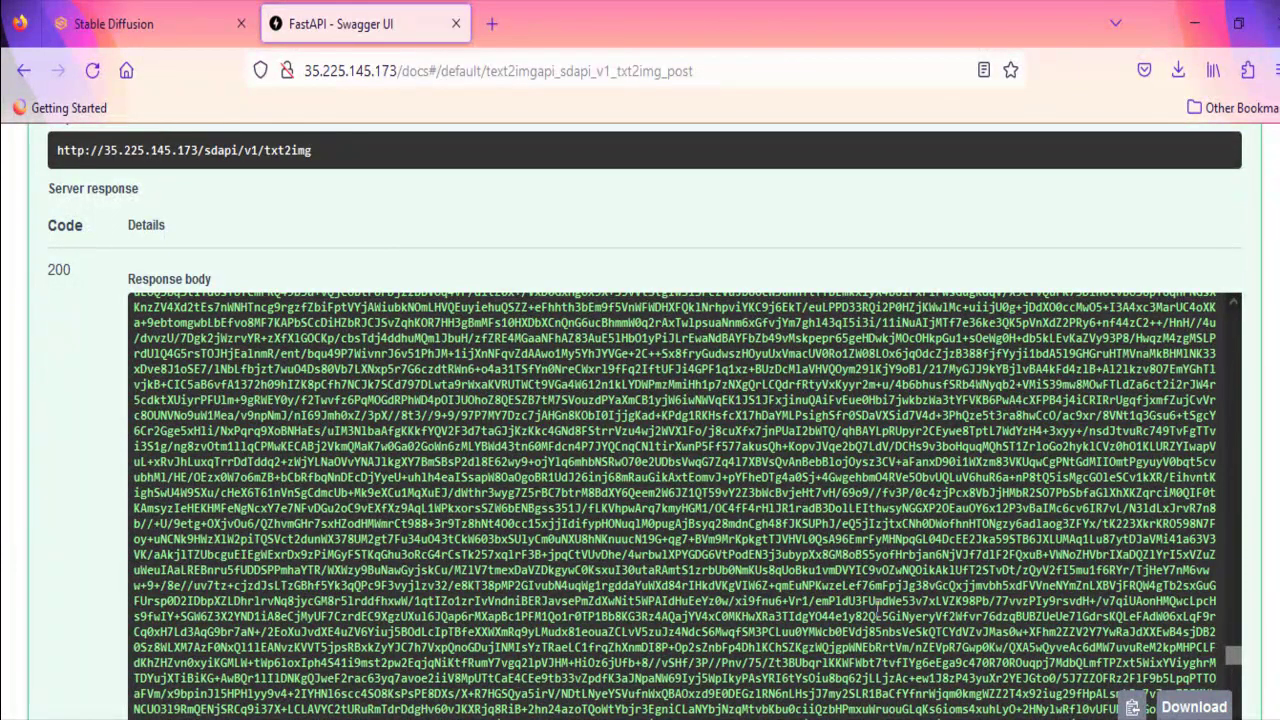
{"action": "scroll", "coordinate": [877, 612], "scroll_direction": "down", "scroll_amount": 5}
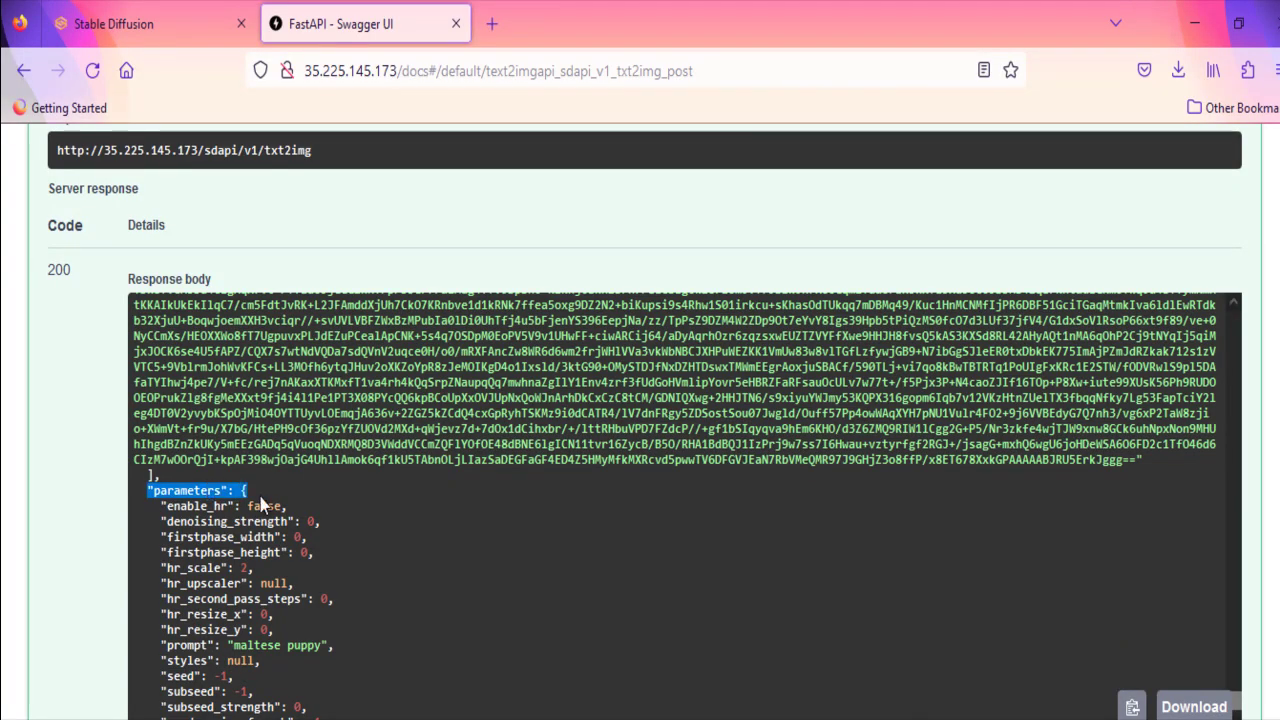
{"action": "left_click", "coordinate": [911, 516]}
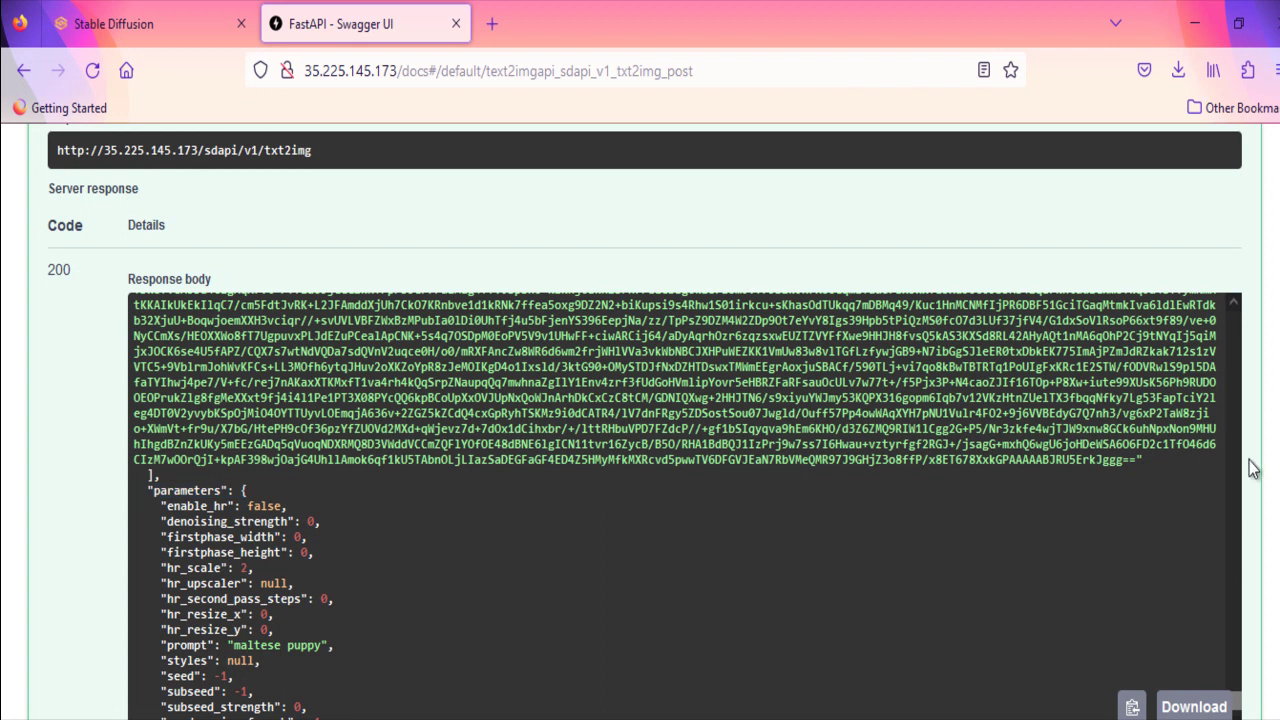
{"action": "scroll", "coordinate": [1148, 570], "scroll_direction": "down", "scroll_amount": 5}
{"action": "scroll", "coordinate": [1148, 572], "scroll_direction": "down", "scroll_amount": 4}
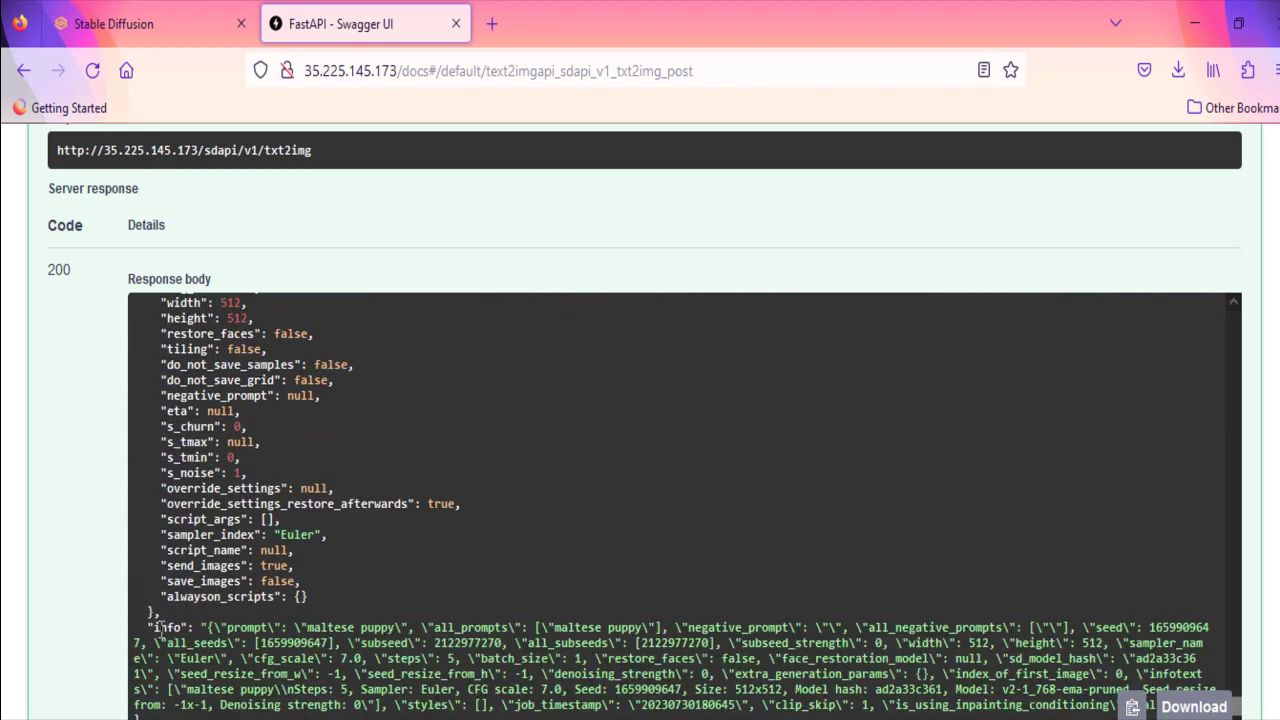
{"action": "double_click", "coordinate": [166, 627]}
{"action": "left_click_drag", "start_coordinate": [208, 627], "coordinate": [1220, 712]}
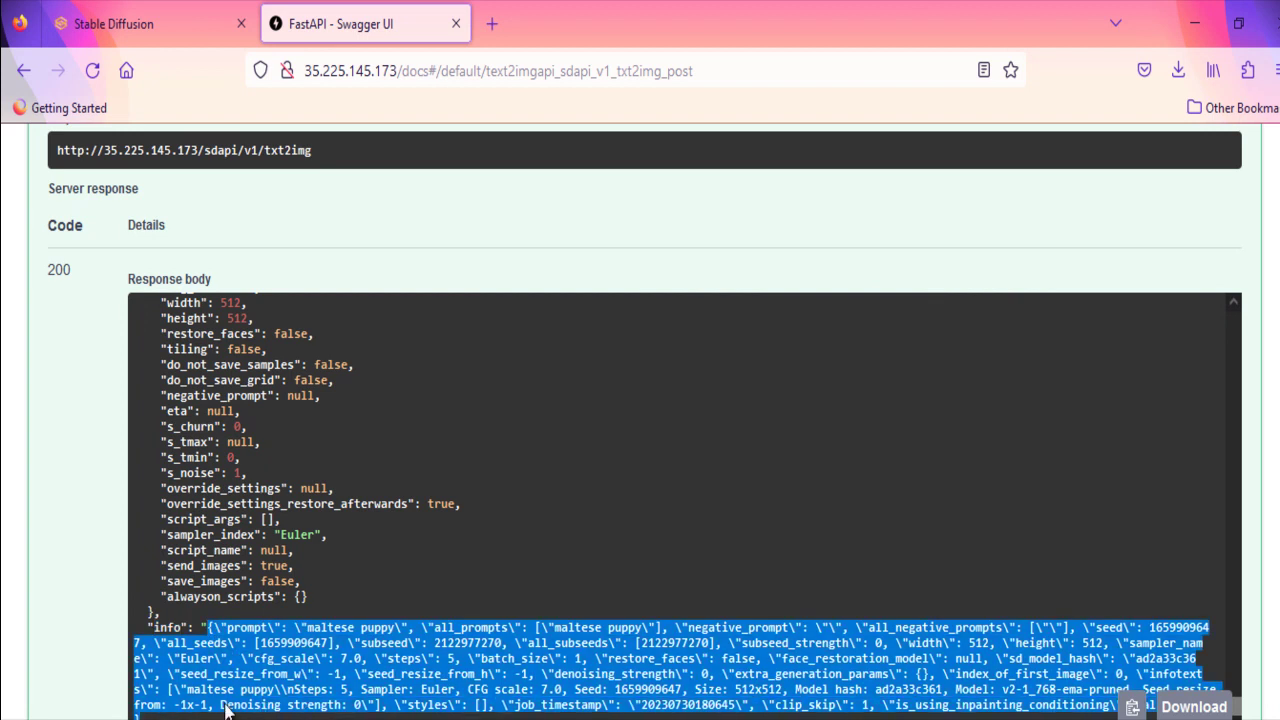
{"action": "left_click", "coordinate": [847, 373]}
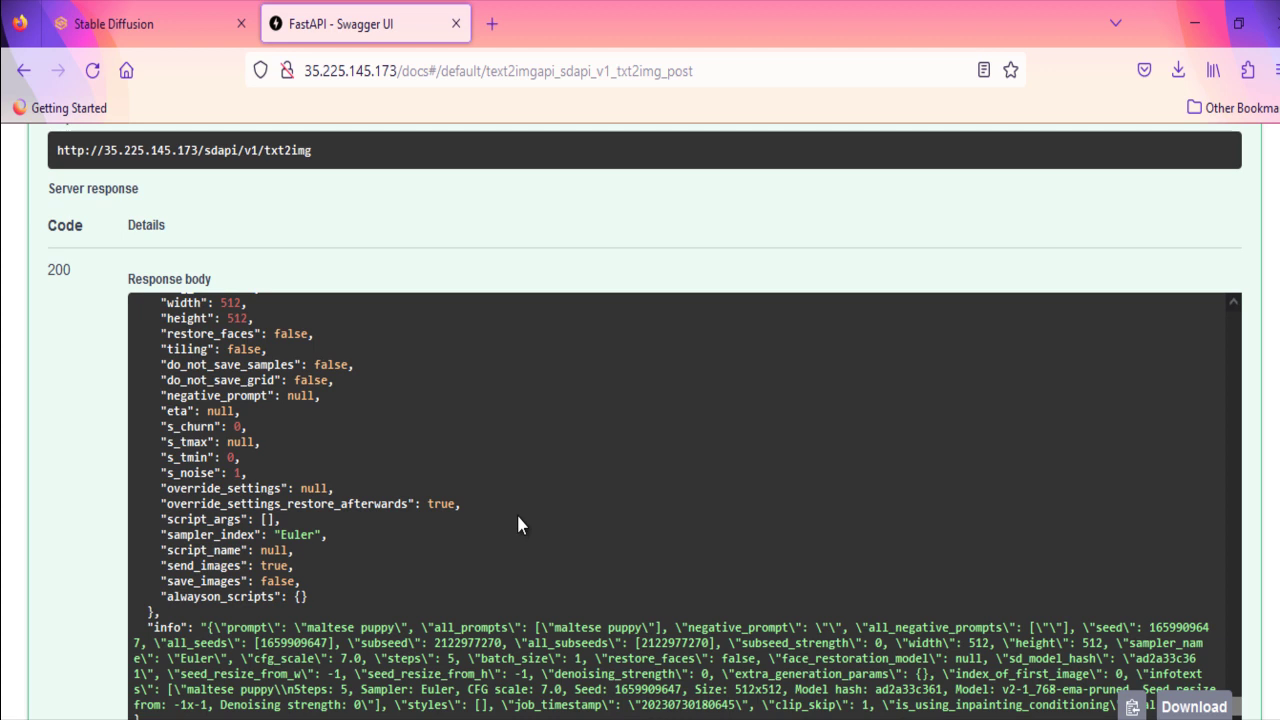
Scroll down and expand the POST /sdapi/v1/png-info endpoint
{"action": "scroll", "coordinate": [517, 512], "scroll_direction": "down", "scroll_amount": 15}
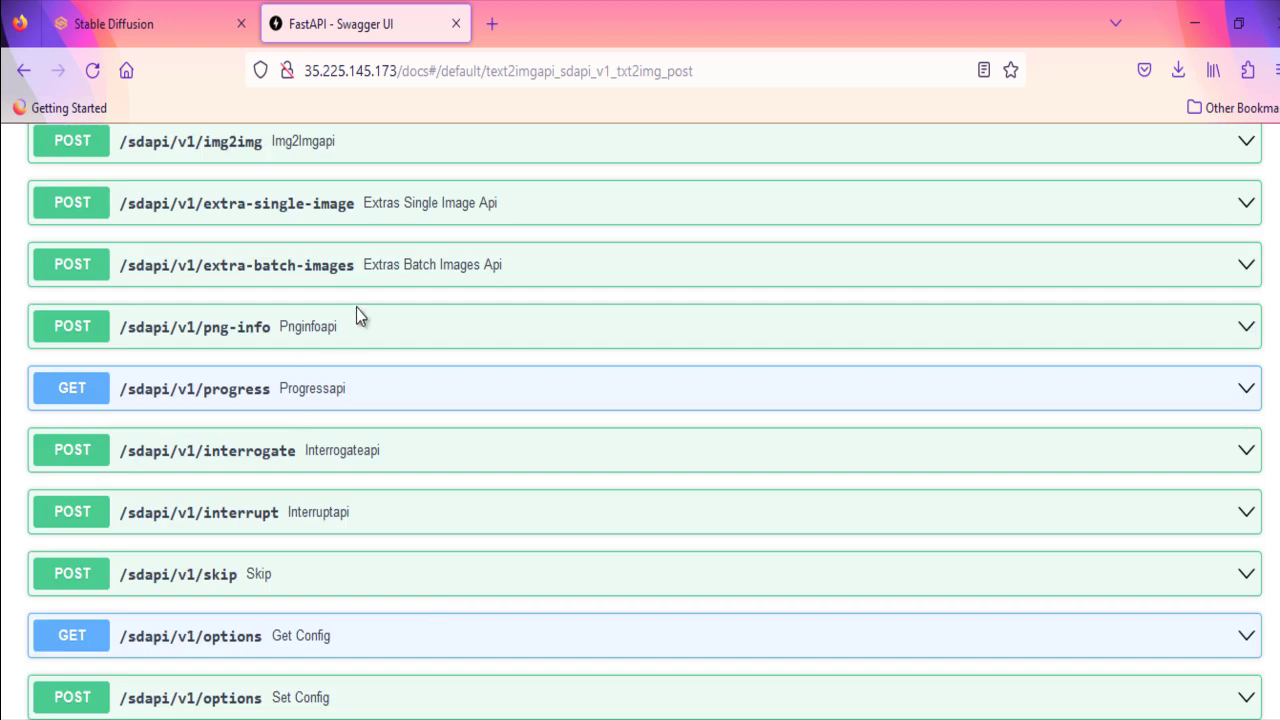
{"action": "left_click", "coordinate": [394, 346]}
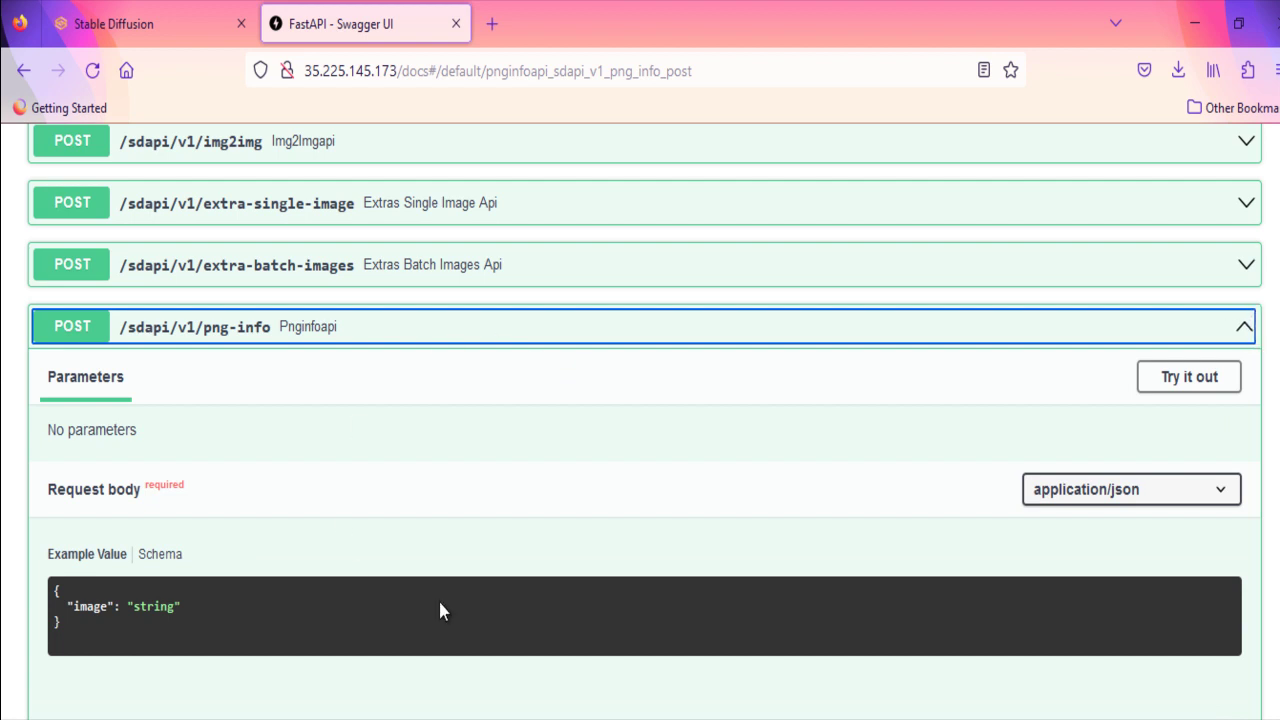
{"action": "scroll", "coordinate": [277, 652], "scroll_direction": "down", "scroll_amount": 2}
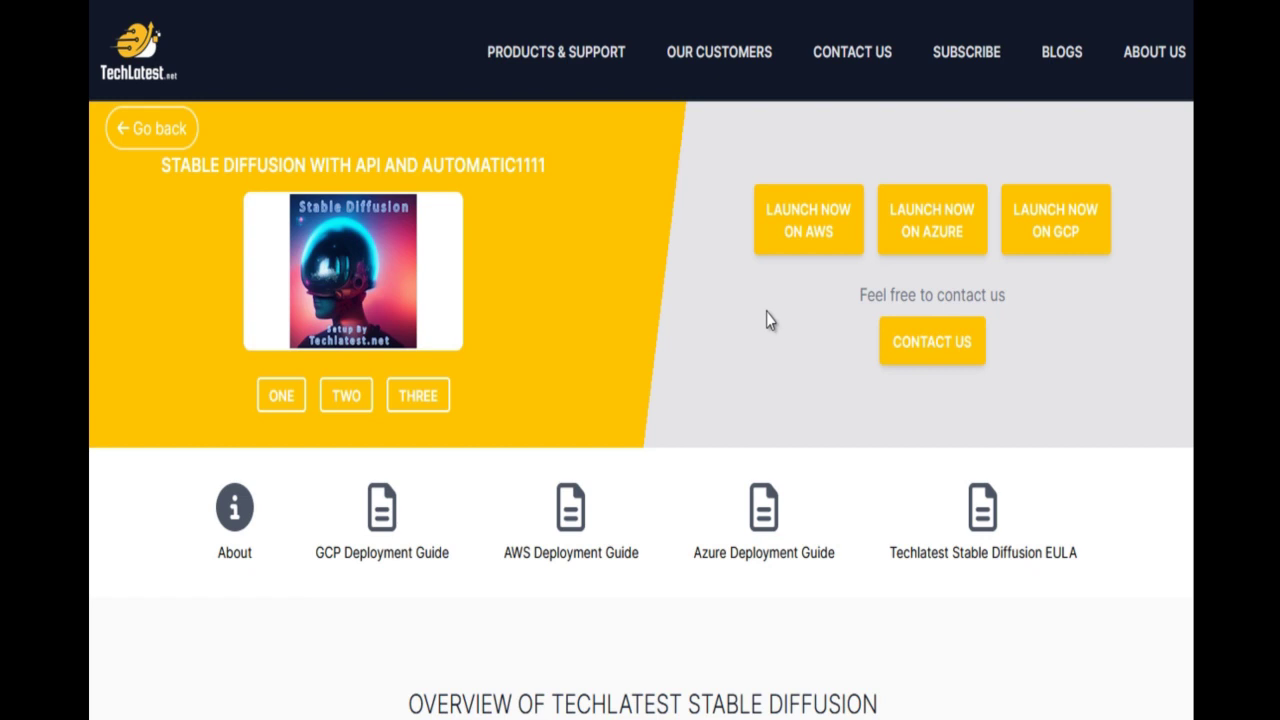
On techlatest.net/sd, scroll down and open the AWS Deployment Guide
{"action": "scroll", "coordinate": [723, 480], "scroll_direction": "down", "scroll_amount": 15}
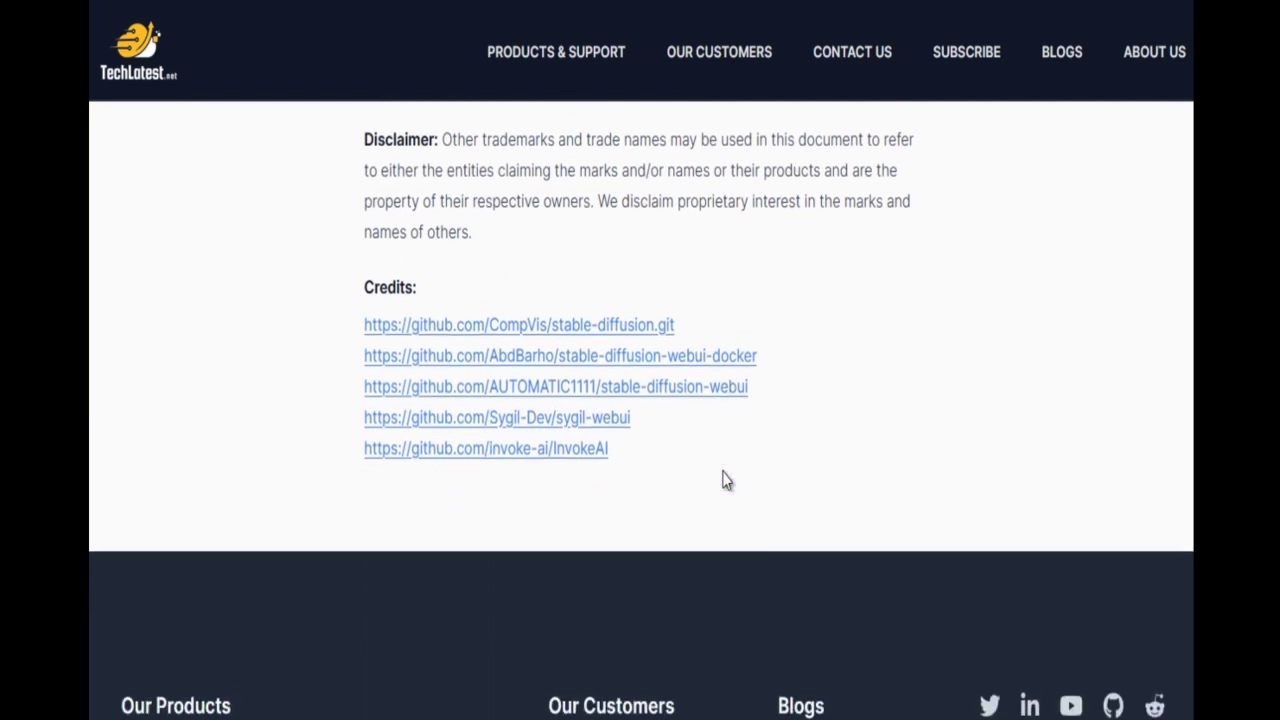
{"action": "scroll", "coordinate": [723, 480], "scroll_direction": "up", "scroll_amount": 5}
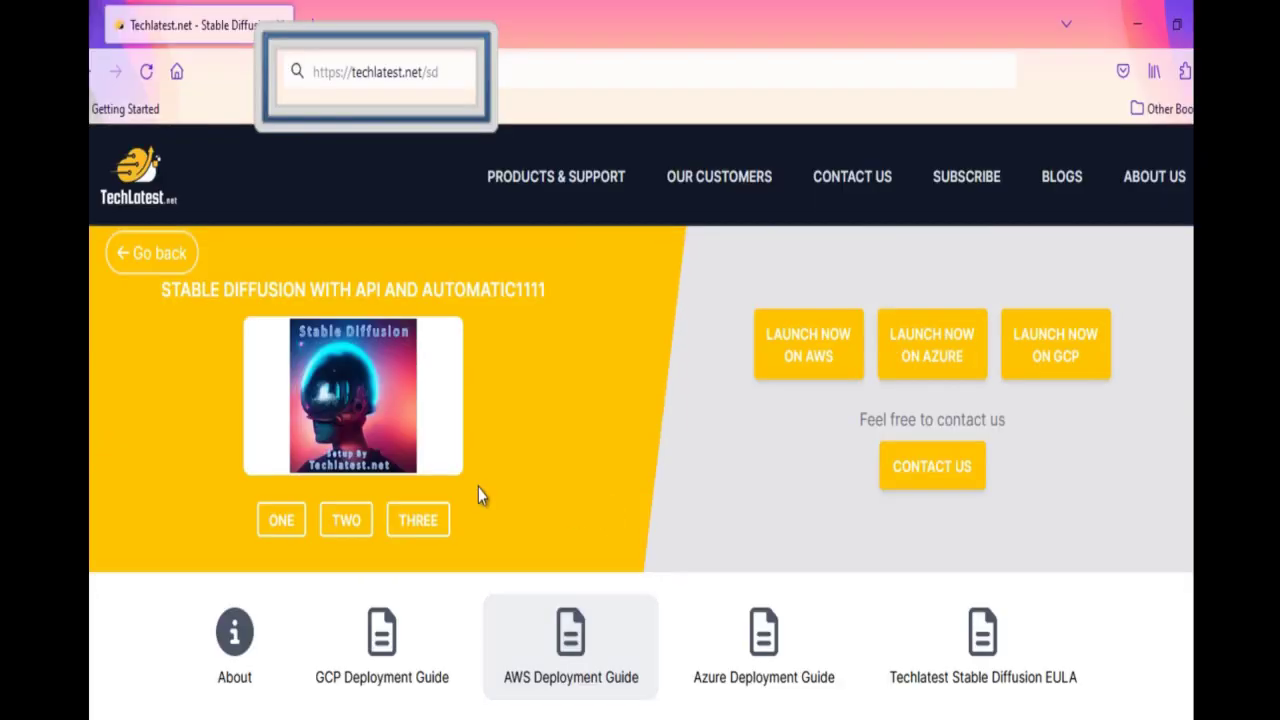
{"action": "left_click", "coordinate": [314, 72]}
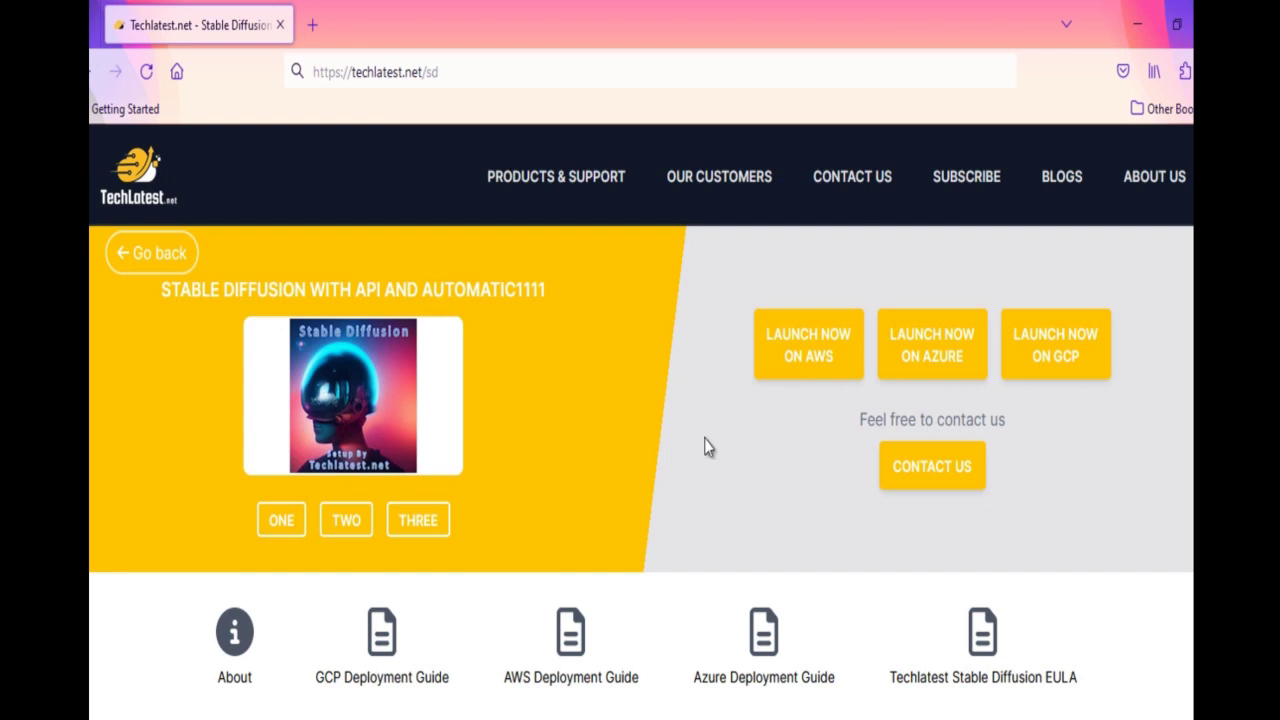
{"action": "scroll", "coordinate": [705, 447], "scroll_direction": "down", "scroll_amount": 3}
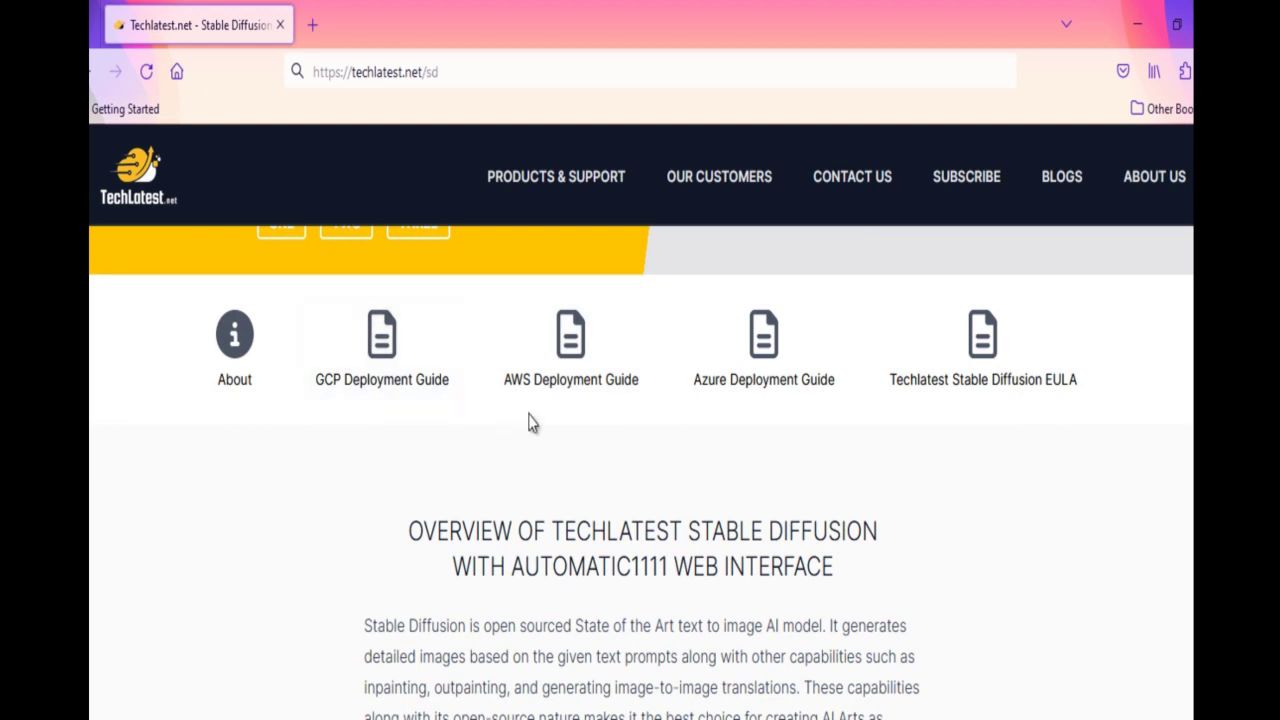
{"action": "left_click", "coordinate": [568, 395]}
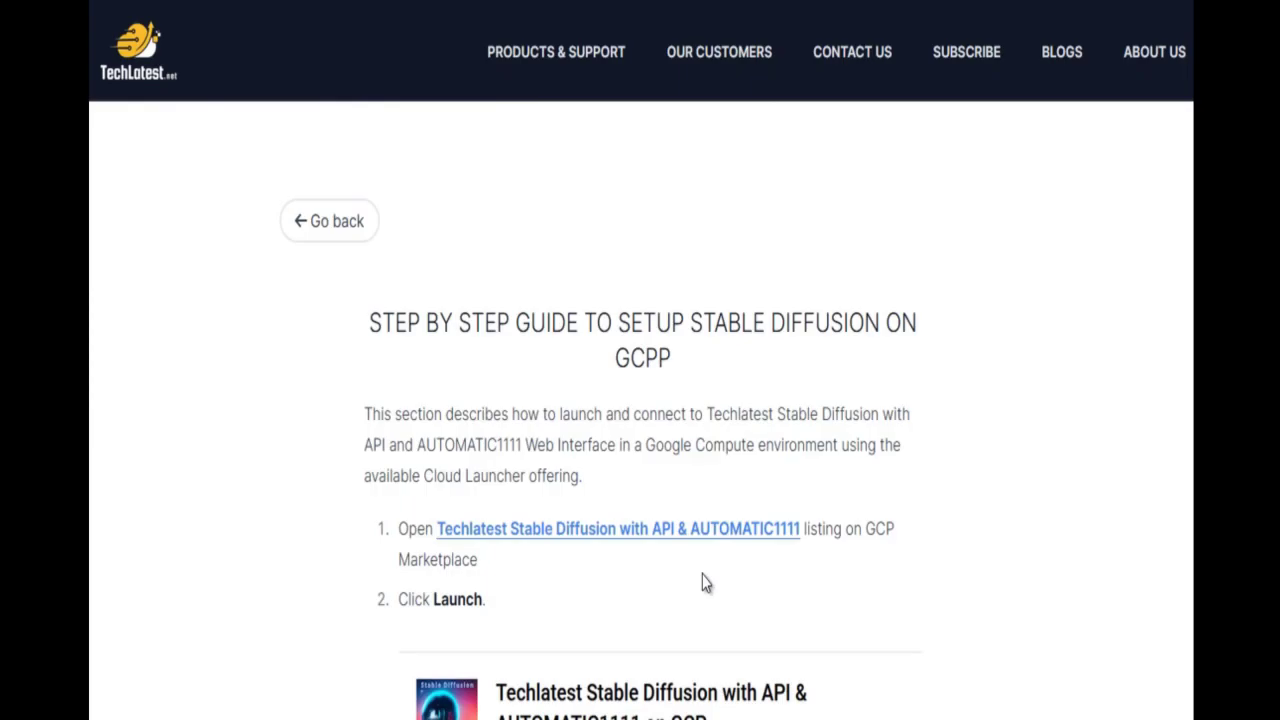
{"action": "scroll", "coordinate": [705, 583], "scroll_direction": "down", "scroll_amount": 3}
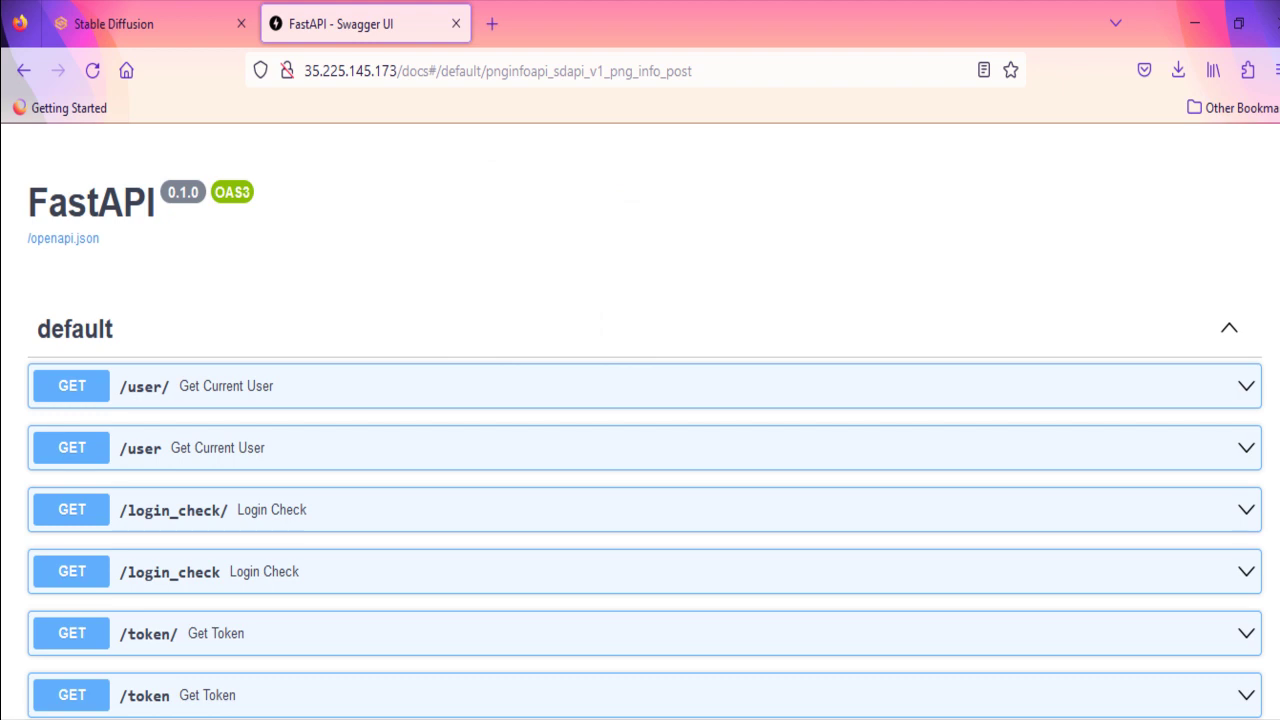